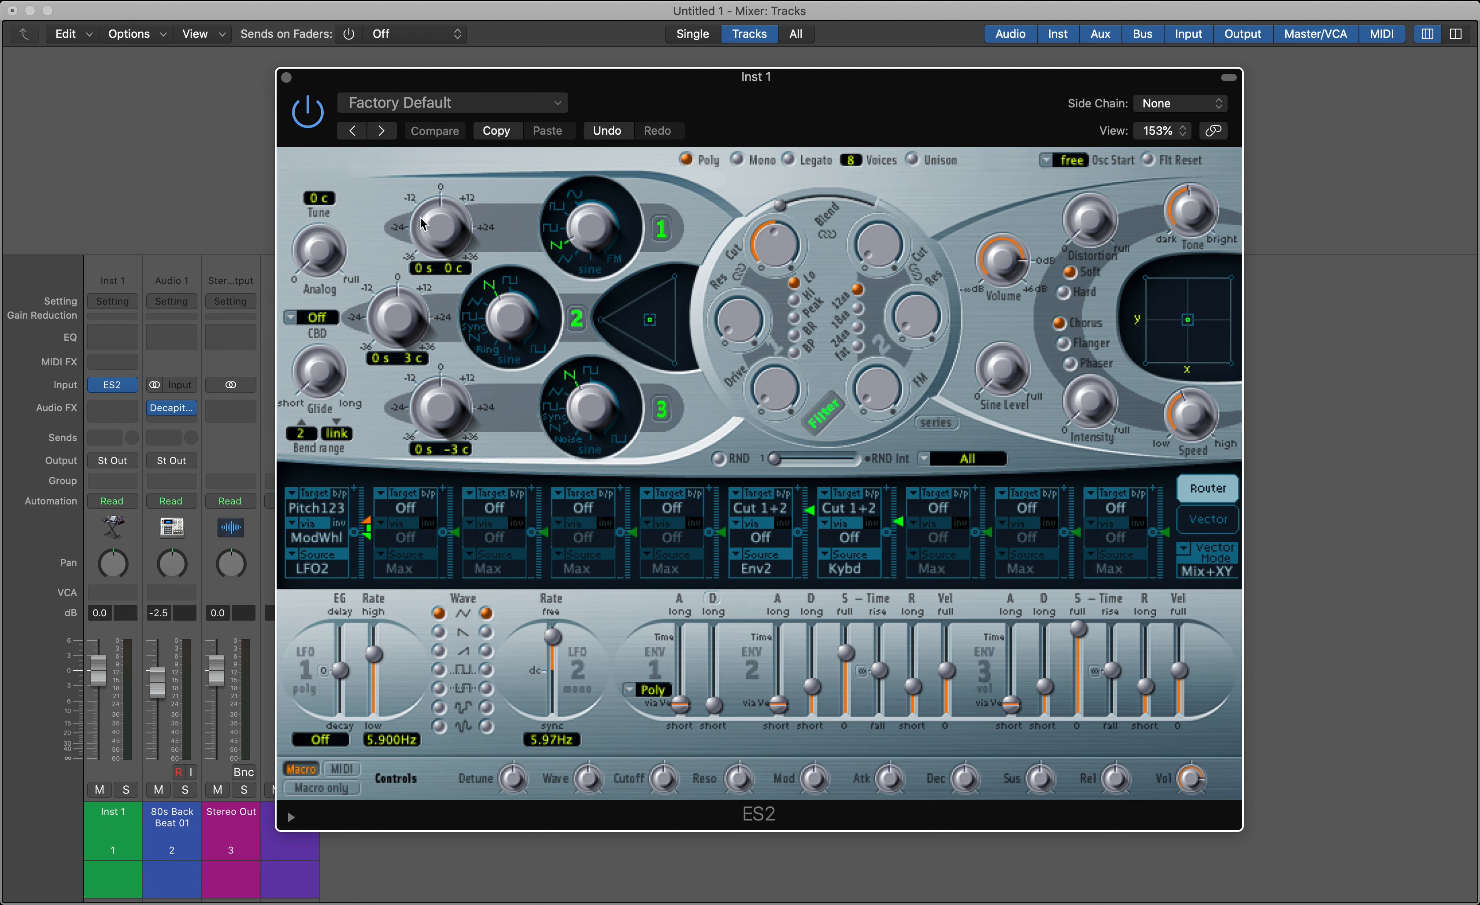
Switch all three ES2 oscillators off and back on
click(664, 411)
click(576, 318)
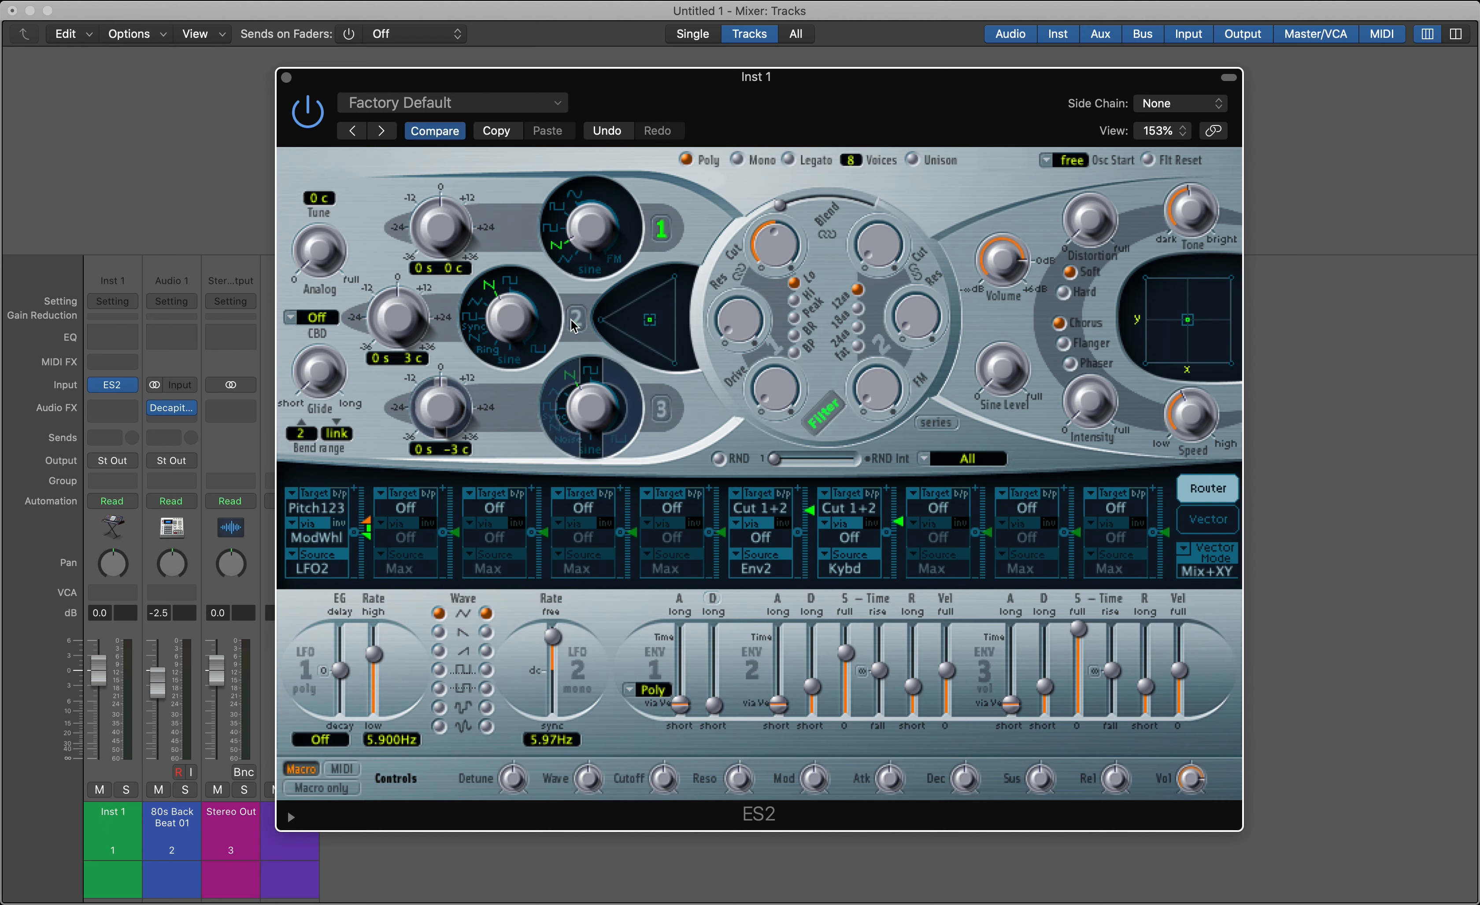
click(663, 229)
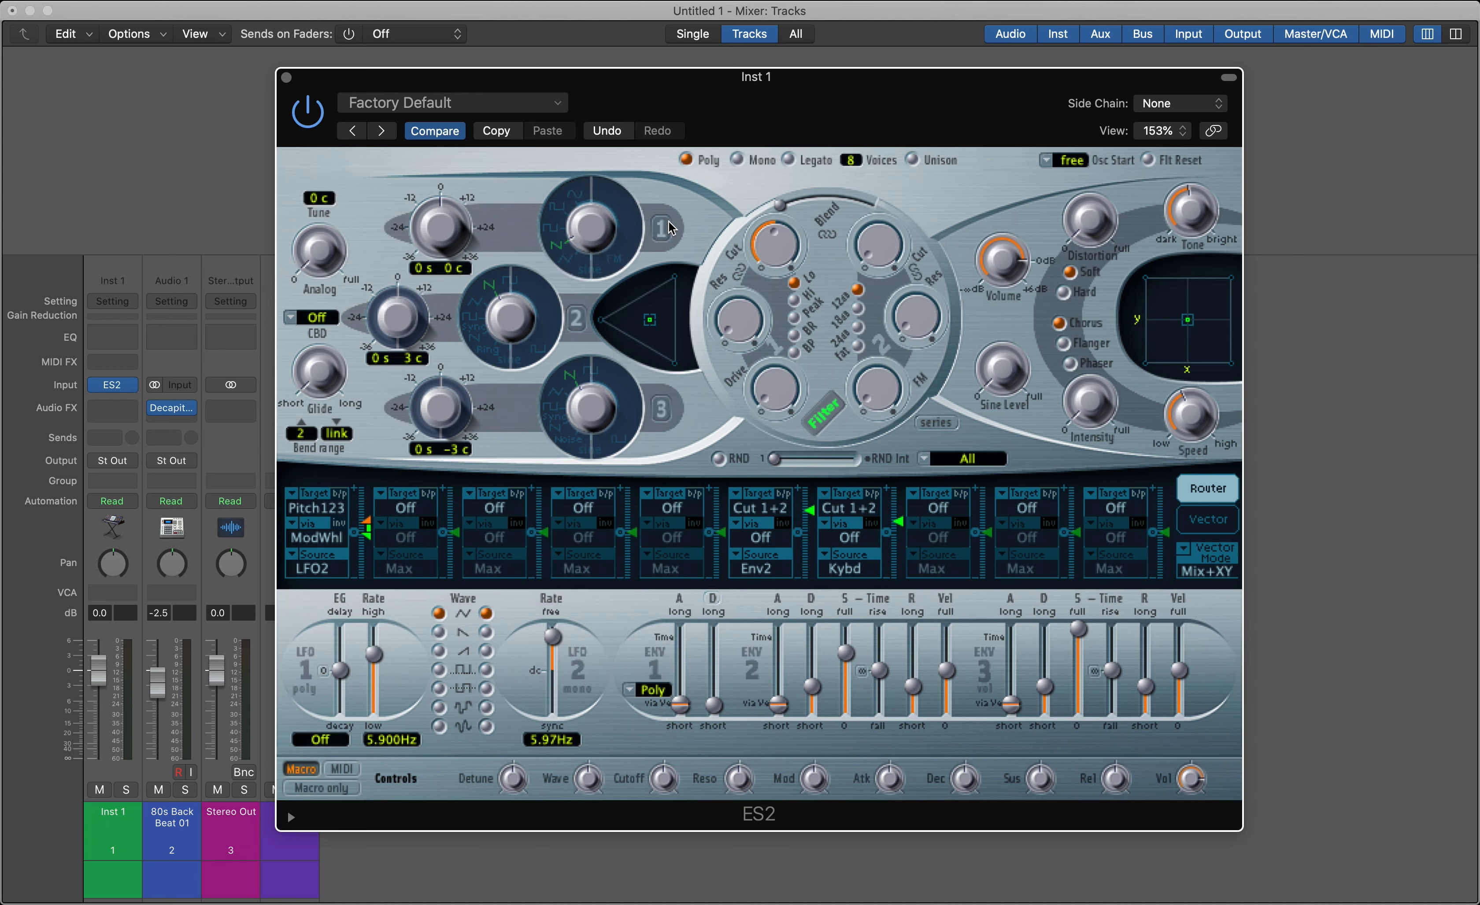
click(669, 222)
click(661, 228)
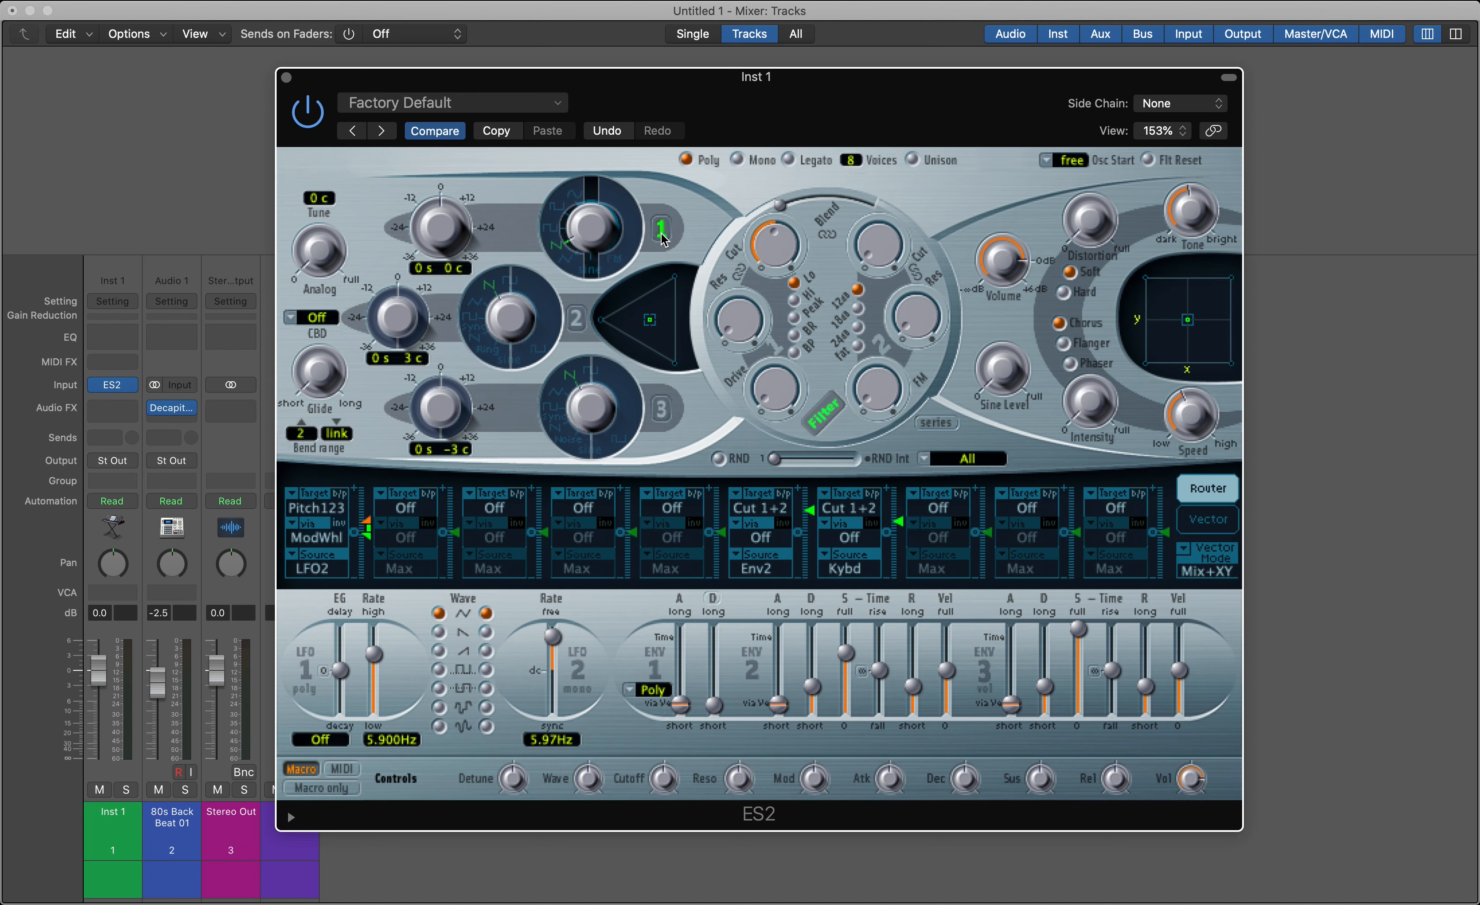
click(576, 318)
click(661, 408)
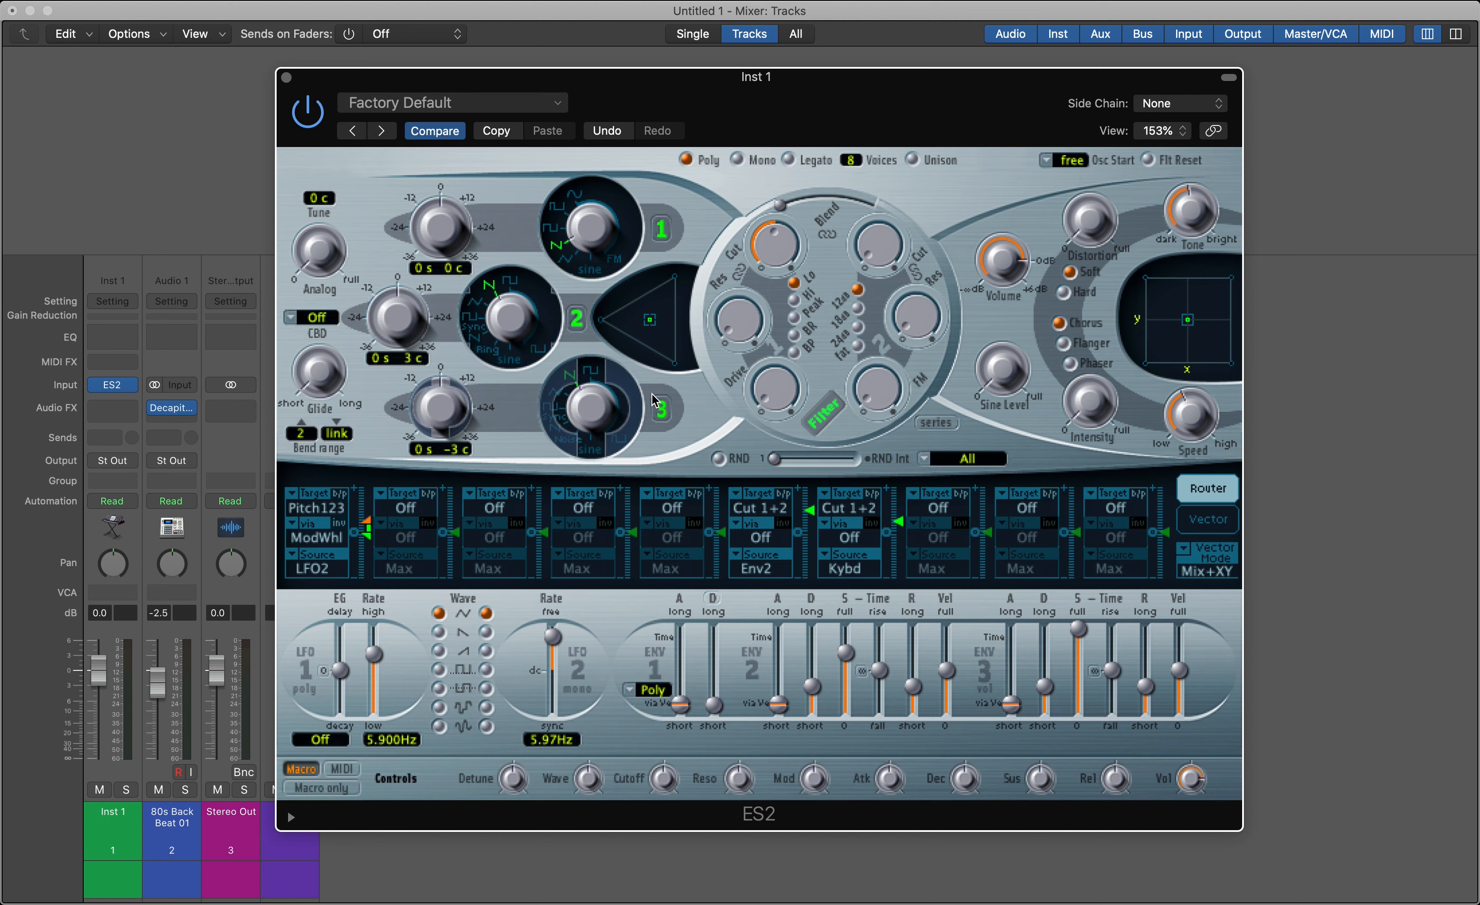
Try the sine wave on oscillator 1, settle on the square wave, and select the Inst 1 channel strip
drag(598, 244, 622, 282)
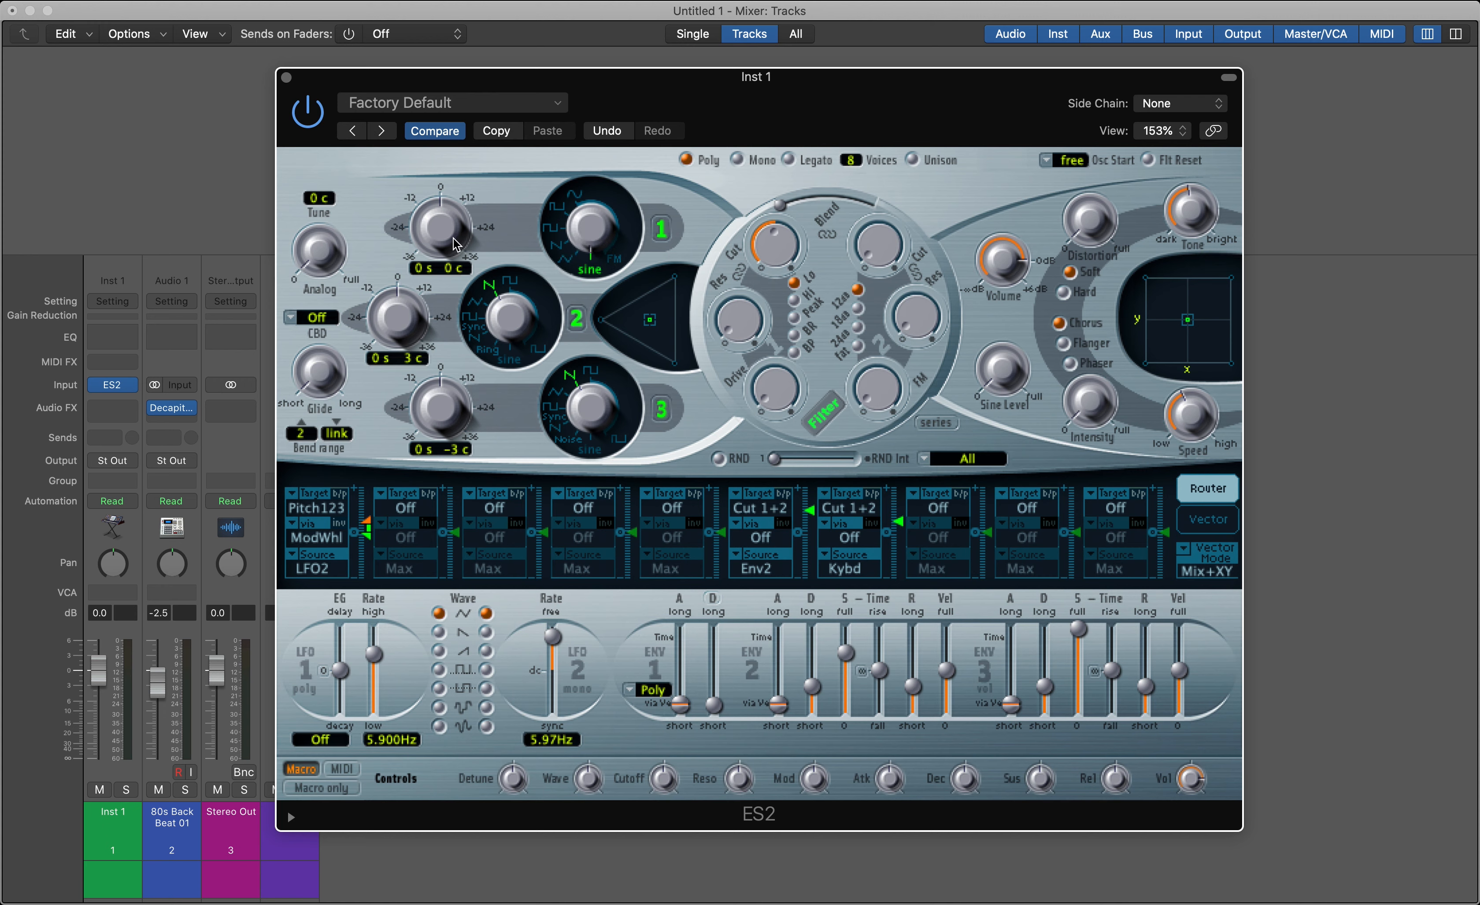
drag(594, 258, 577, 191)
click(188, 845)
click(131, 842)
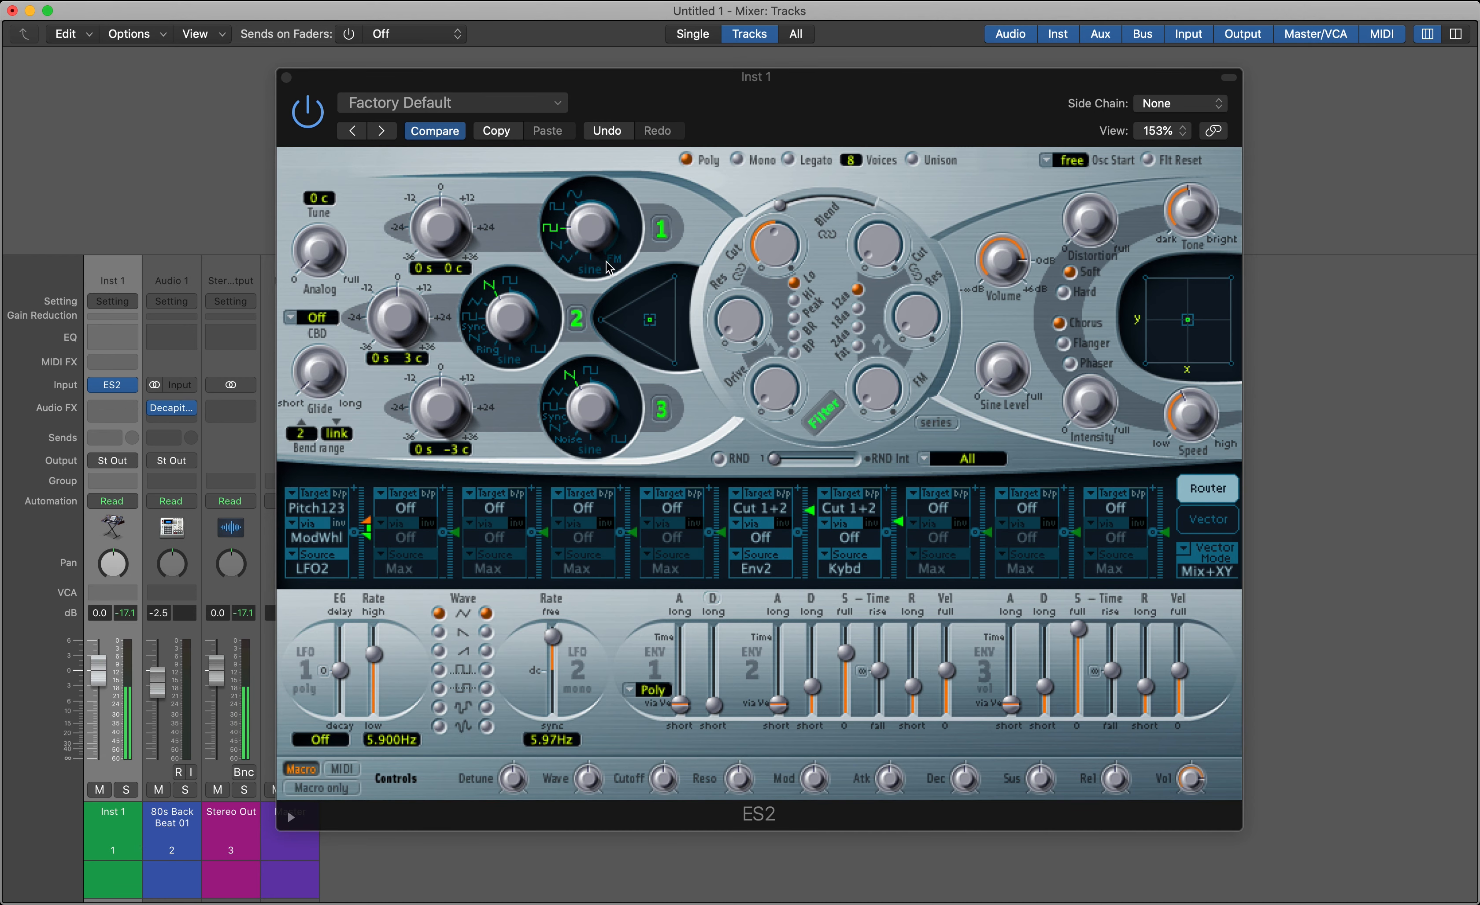
Switch off oscillators 2 and 3 to hear oscillator 1 alone
click(575, 317)
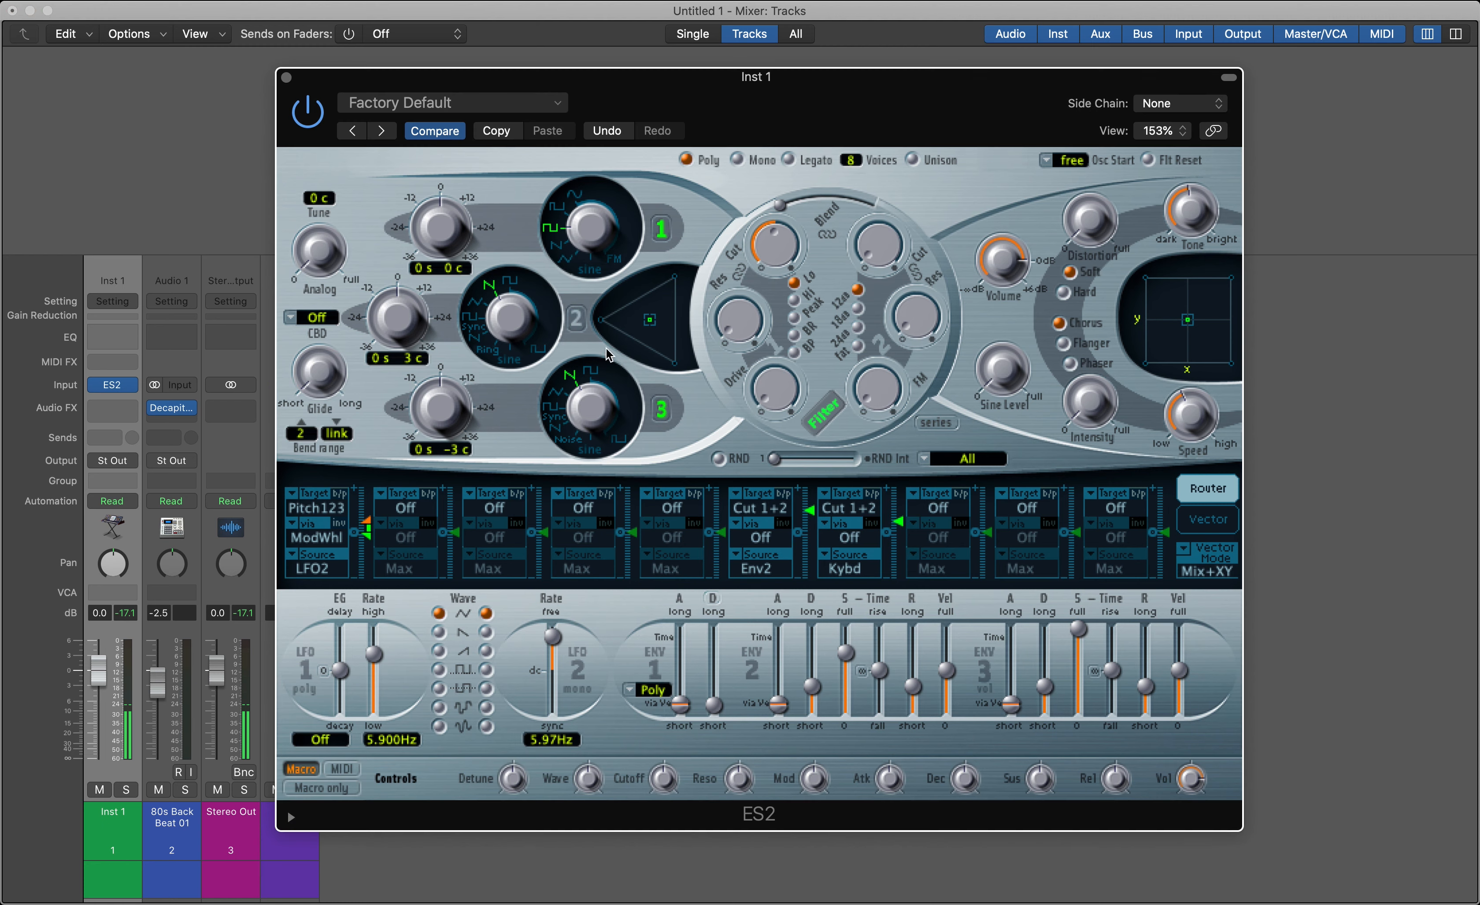
click(655, 414)
mouse_move(588, 227)
mouse_down()
mouse_move(603, 290)
mouse_move(586, 230)
mouse_up()
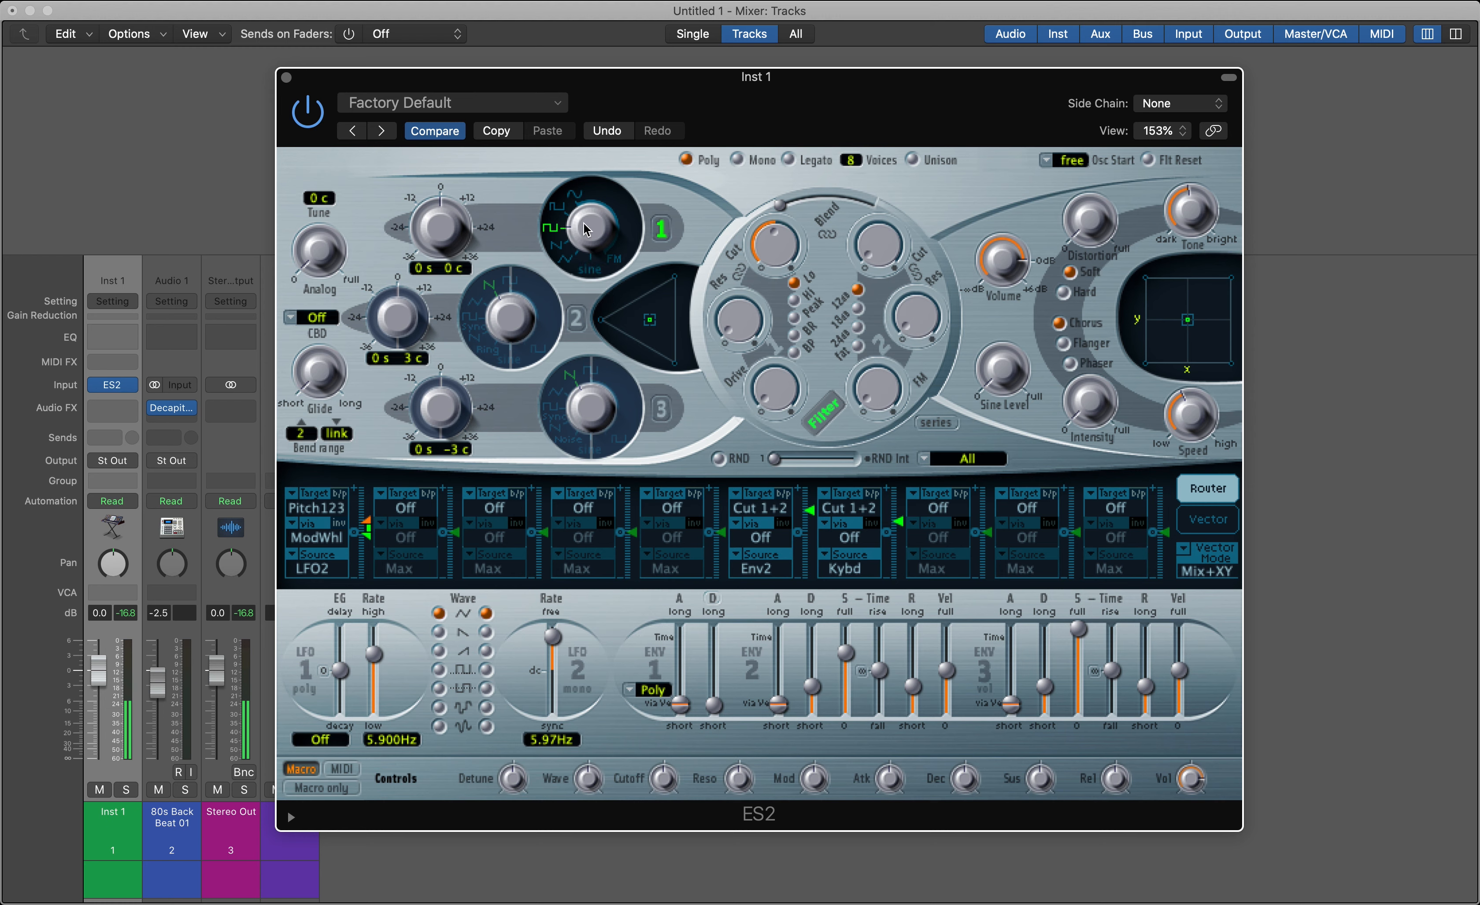
Switch on oscillators 2 and 3, using a triangle wave for oscillator 2 and a sawtooth wave for oscillator 3
click(576, 318)
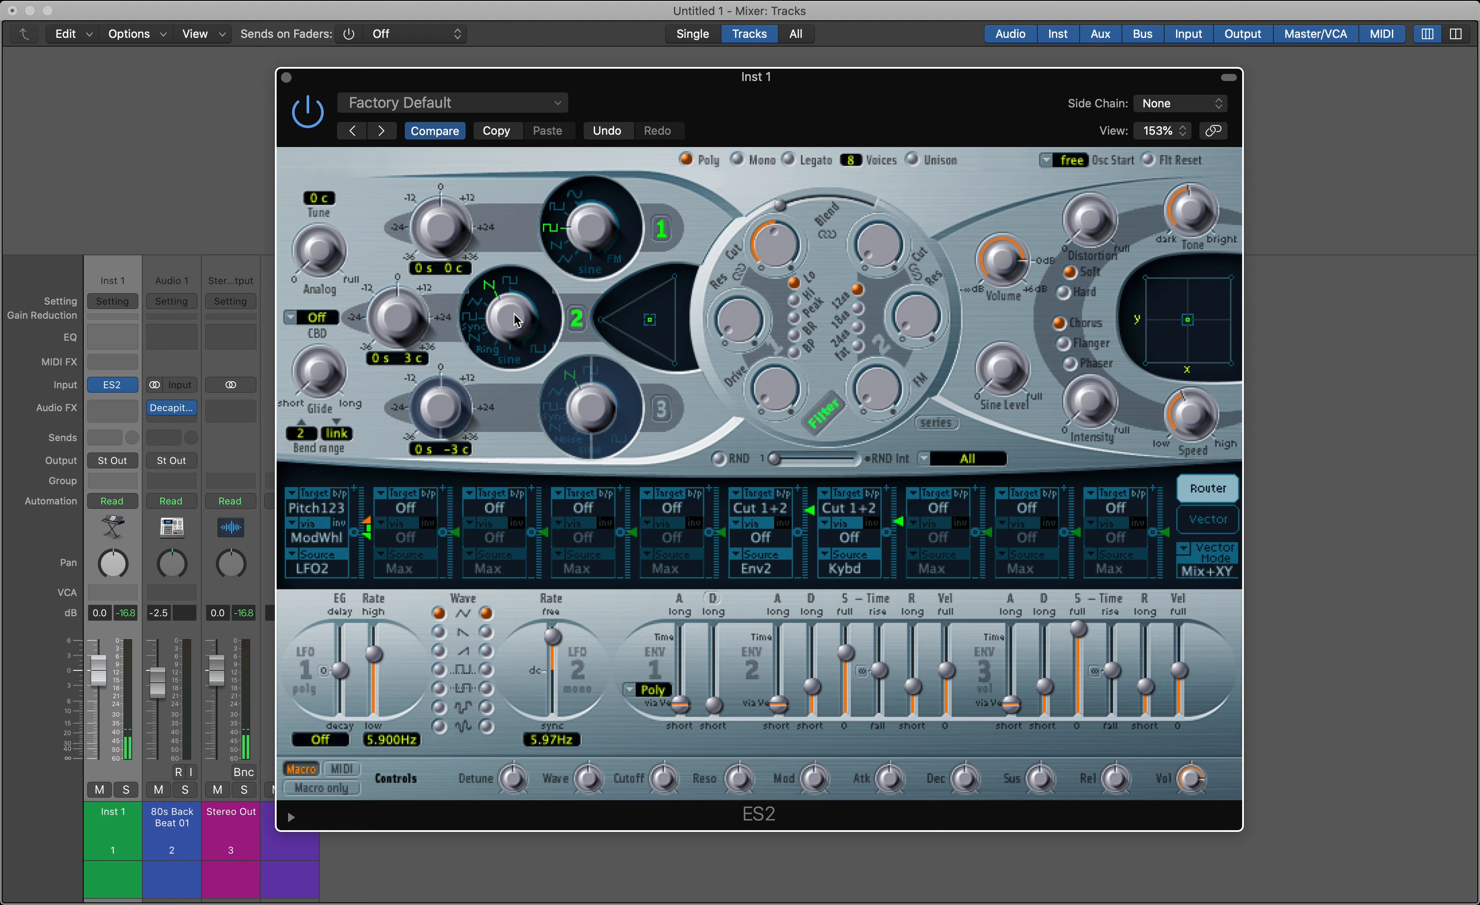
drag(515, 319, 500, 333)
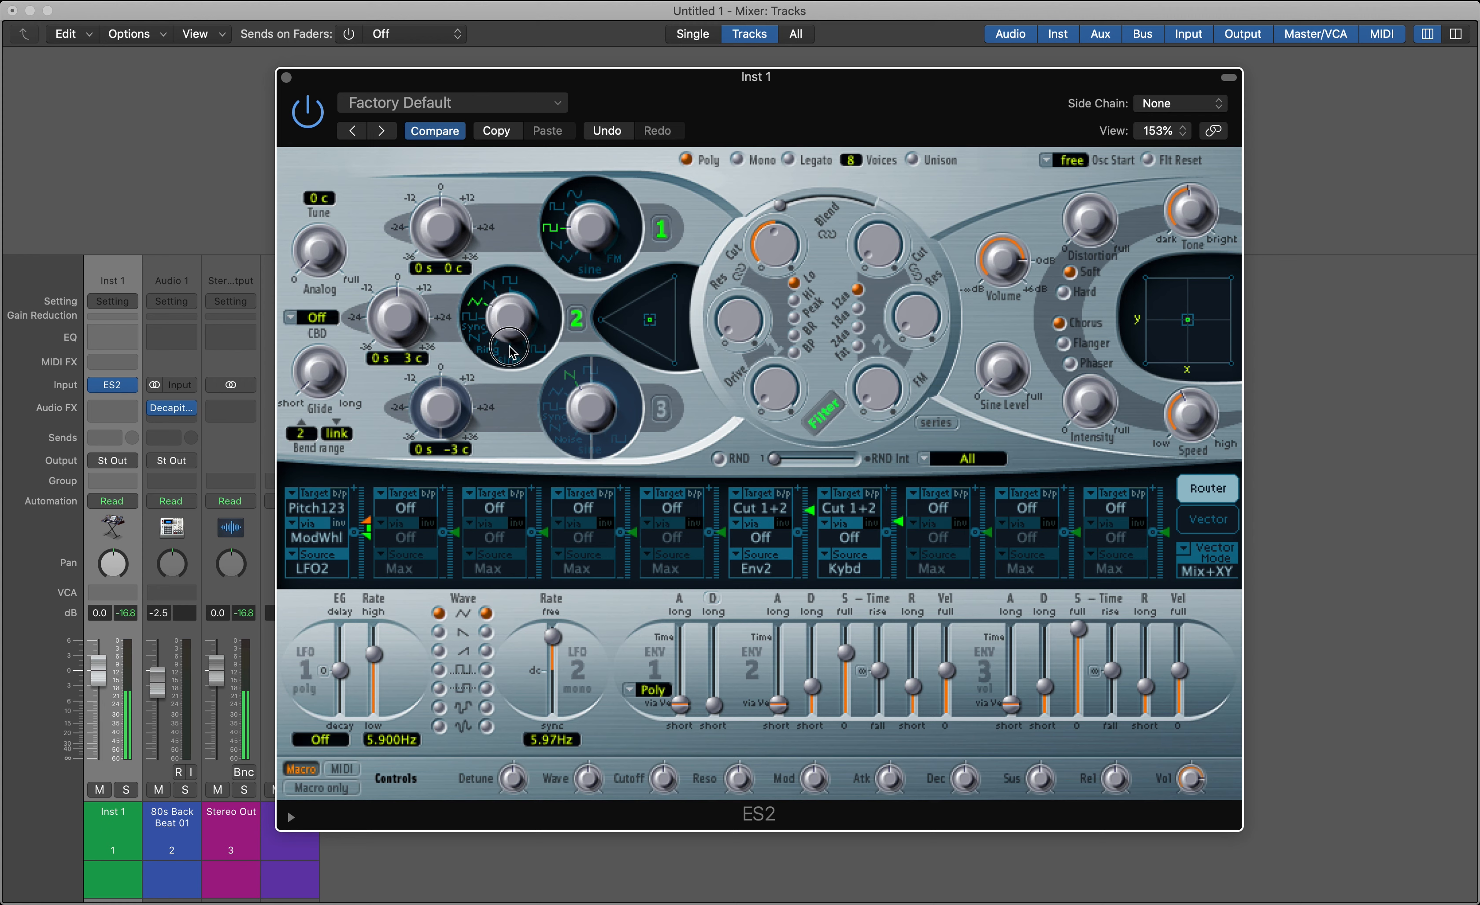
click(677, 408)
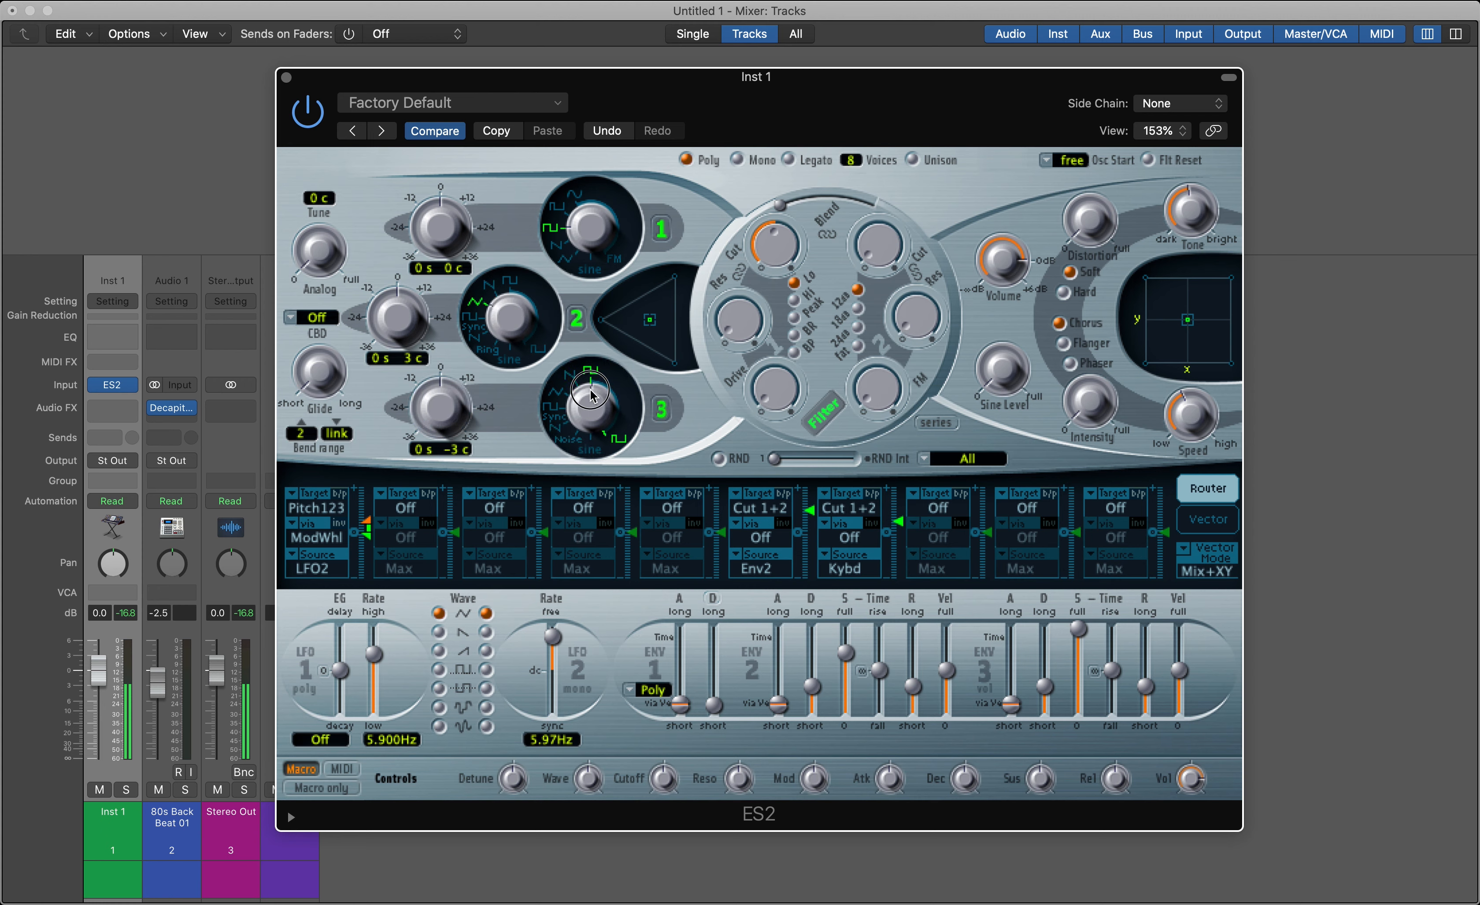
click(588, 405)
drag(588, 405, 587, 414)
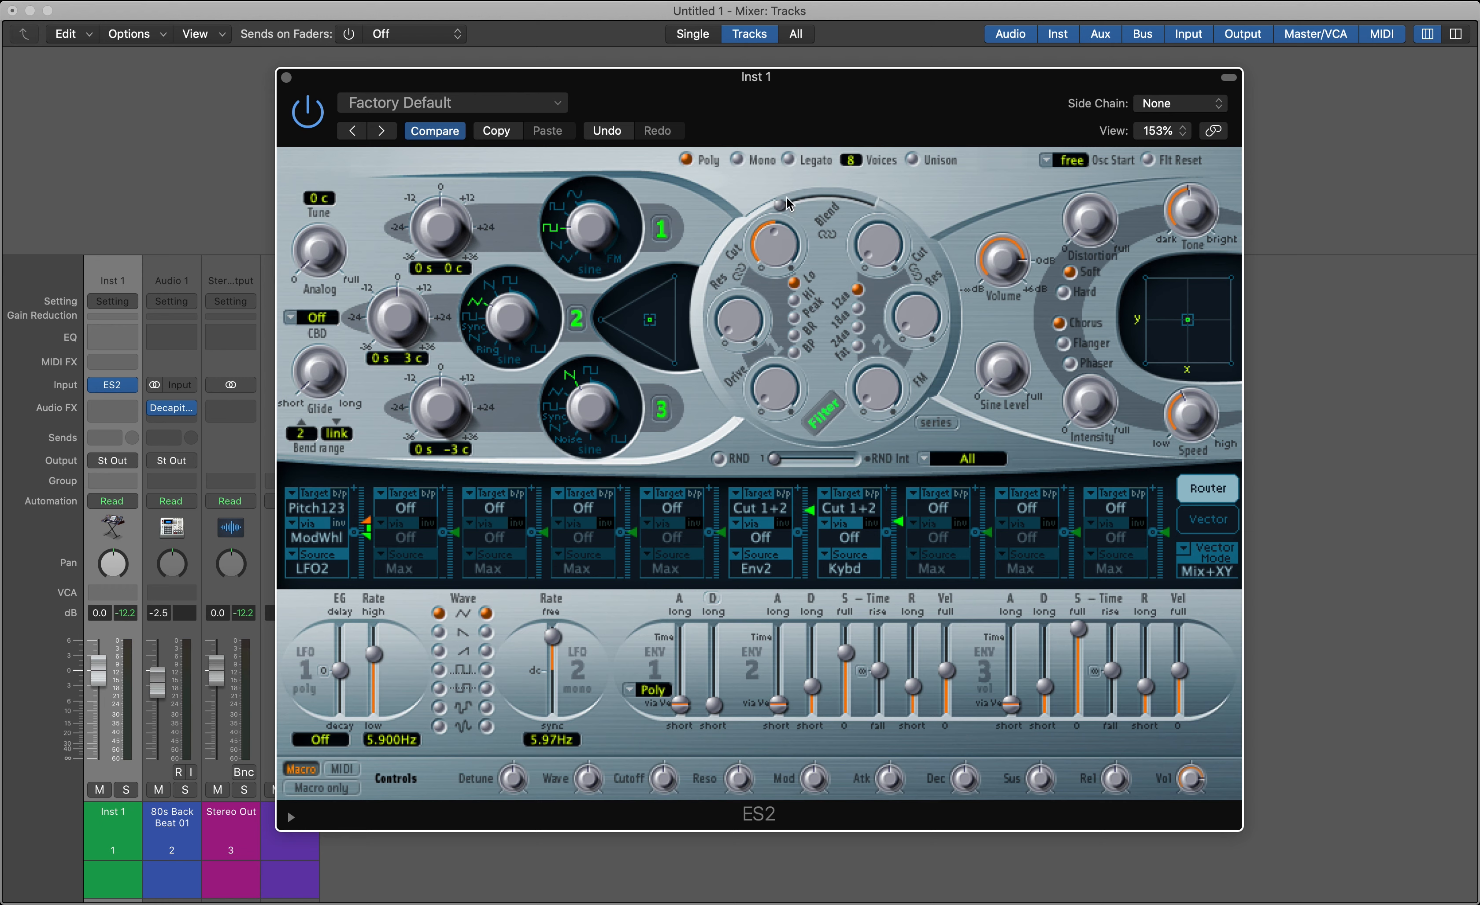
With the blend fully on filter 1, turn its cutoff fully down and raise its resonance and drive
drag(843, 213, 735, 231)
drag(774, 250, 814, 200)
drag(733, 333, 760, 404)
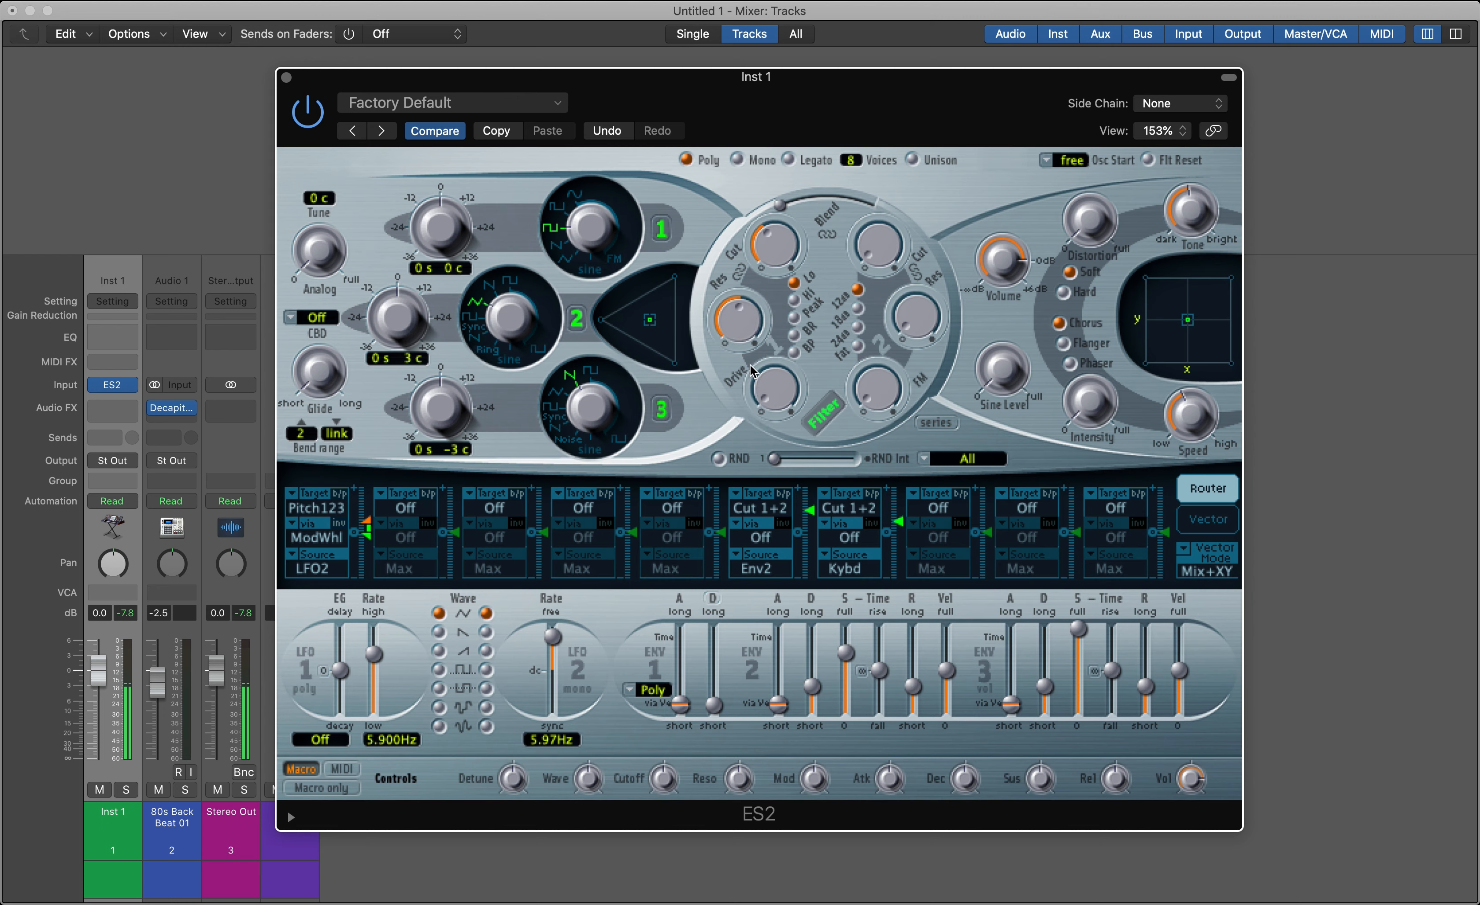
drag(776, 250, 781, 271)
drag(768, 418, 805, 424)
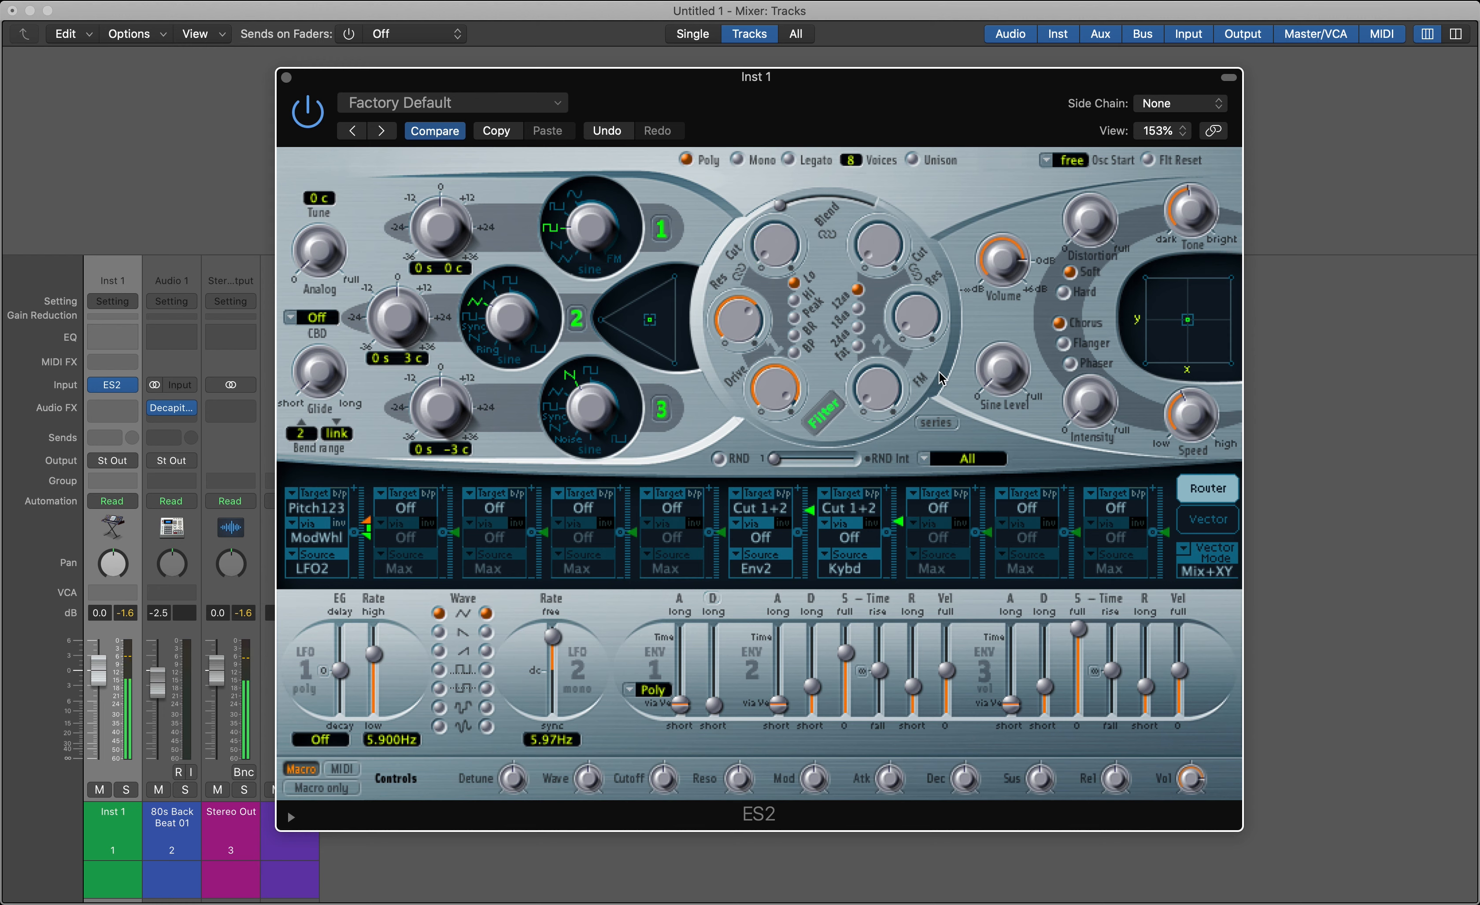
Blend fully to filter 2, raise its cutoff and resonance, and choose the 18 dB slope
drag(784, 202, 920, 130)
drag(900, 323, 878, 256)
click(857, 309)
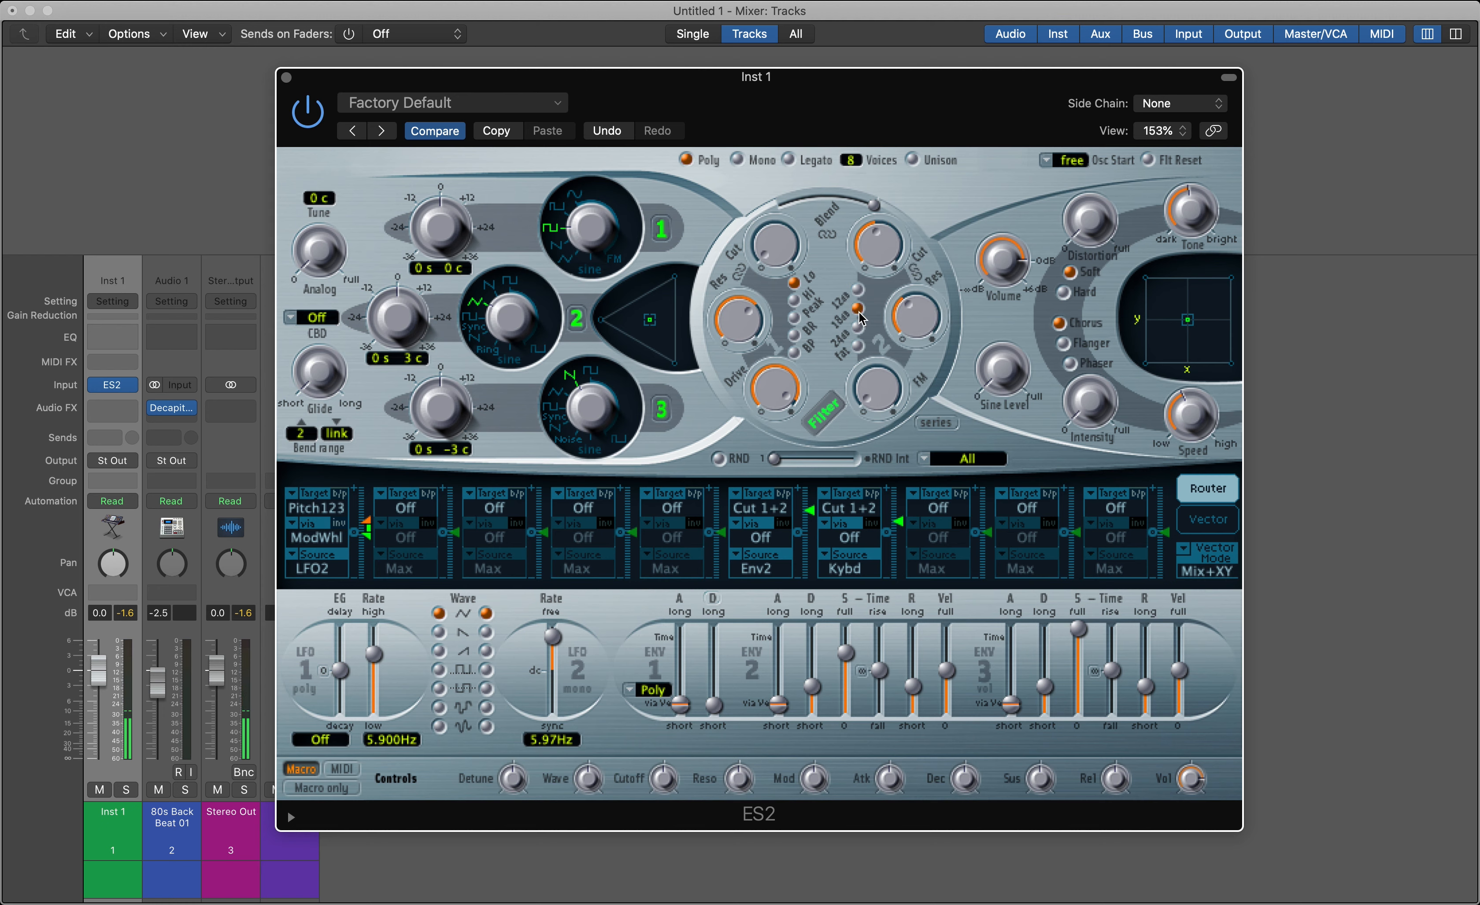
Centre the filter blend and raise filter 2's FM amount to 1.00
drag(868, 217, 775, 217)
click(775, 240)
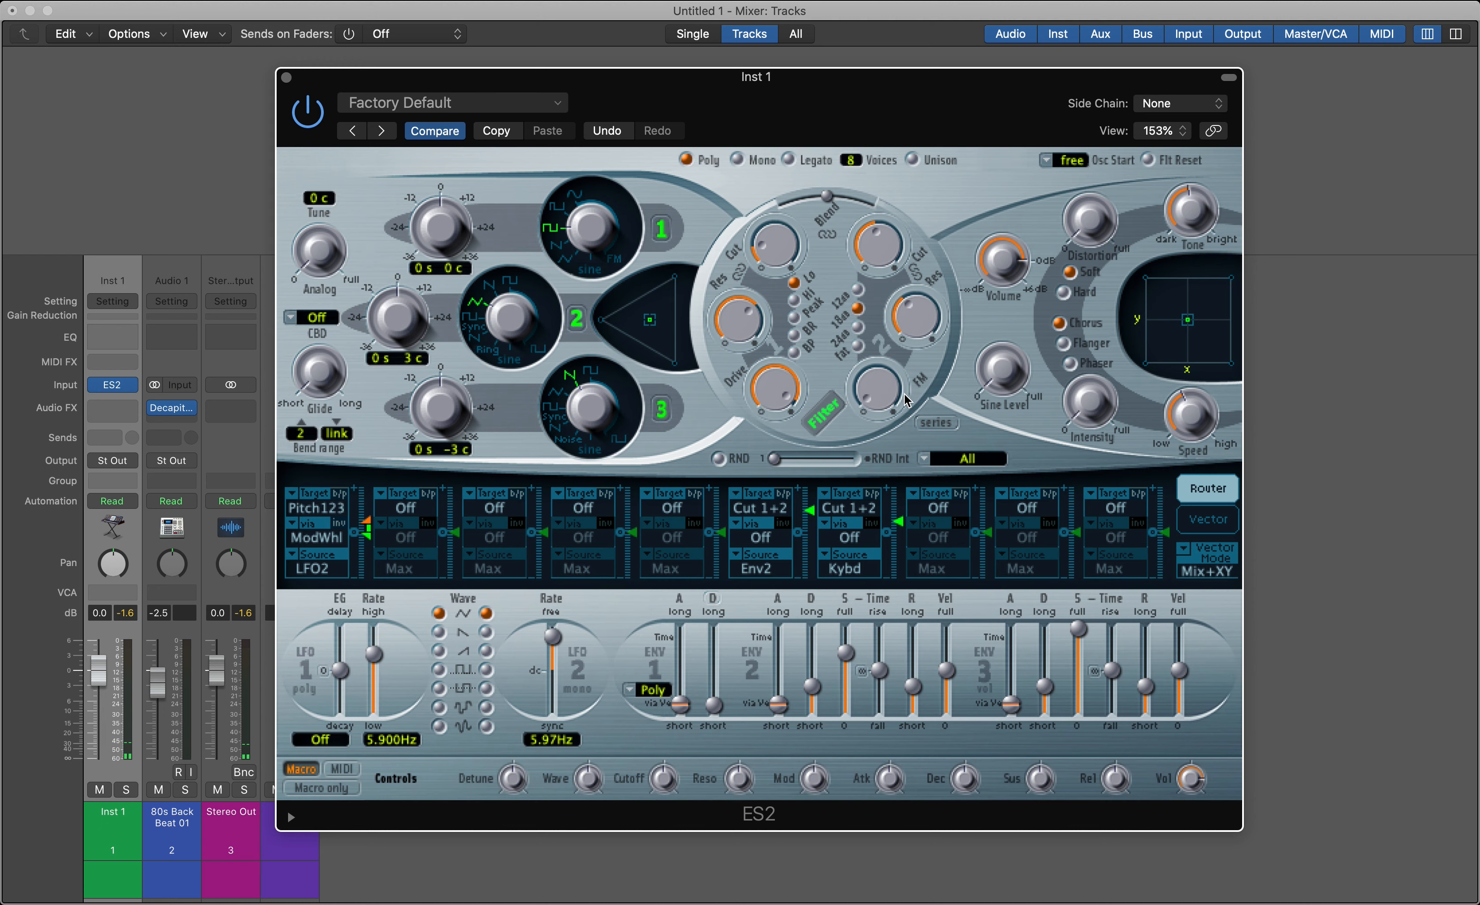
drag(905, 401, 942, 242)
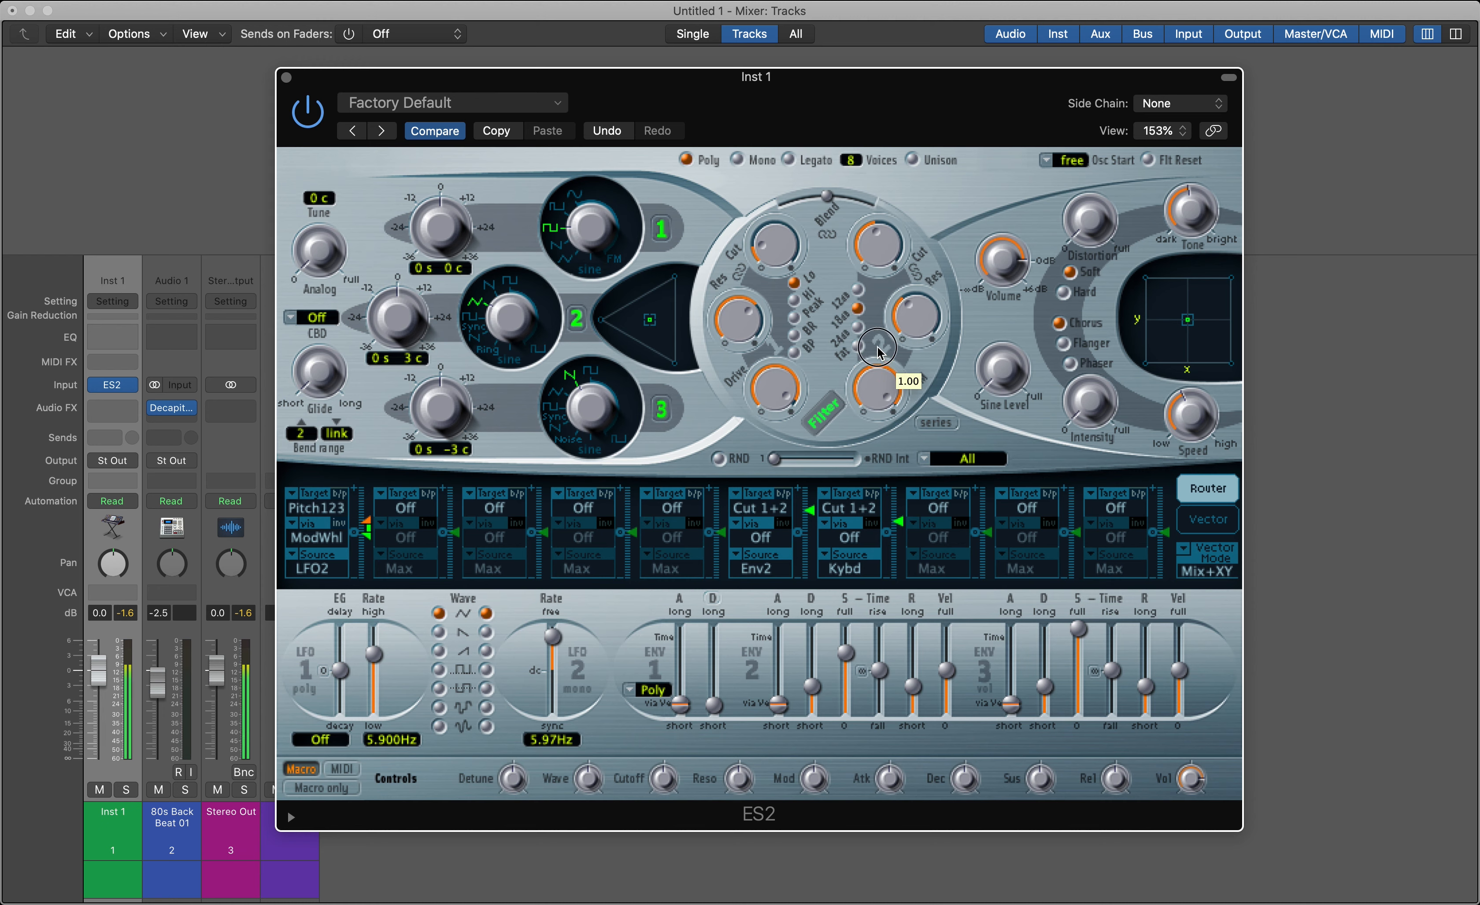
Sweep the filter blend back fully to filter 1 and raise the sine level
drag(830, 199, 857, 200)
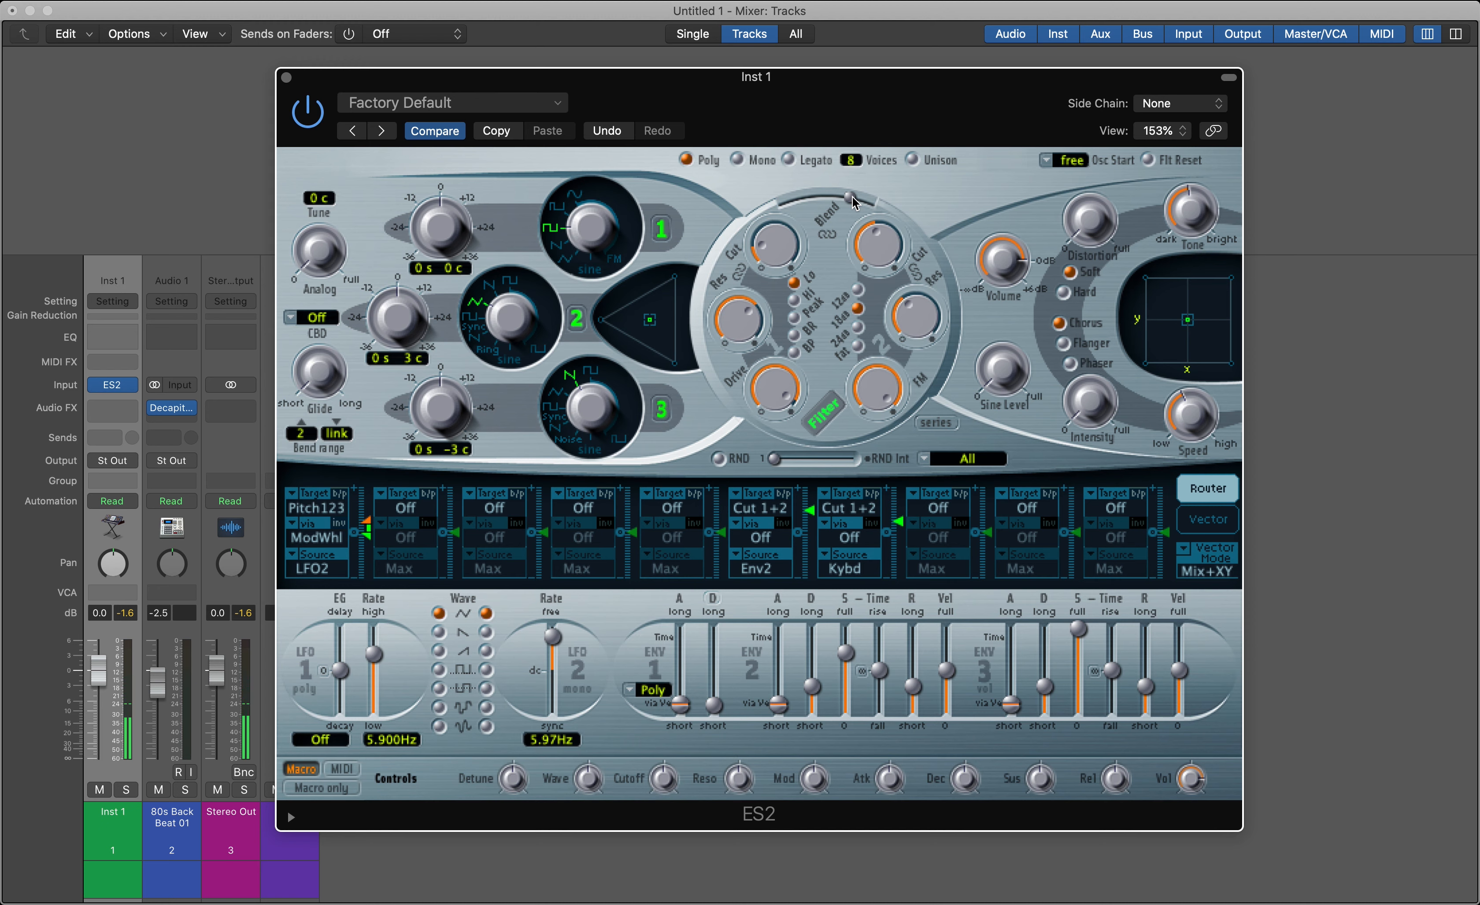
drag(852, 197, 724, 209)
drag(1009, 387, 1268, 85)
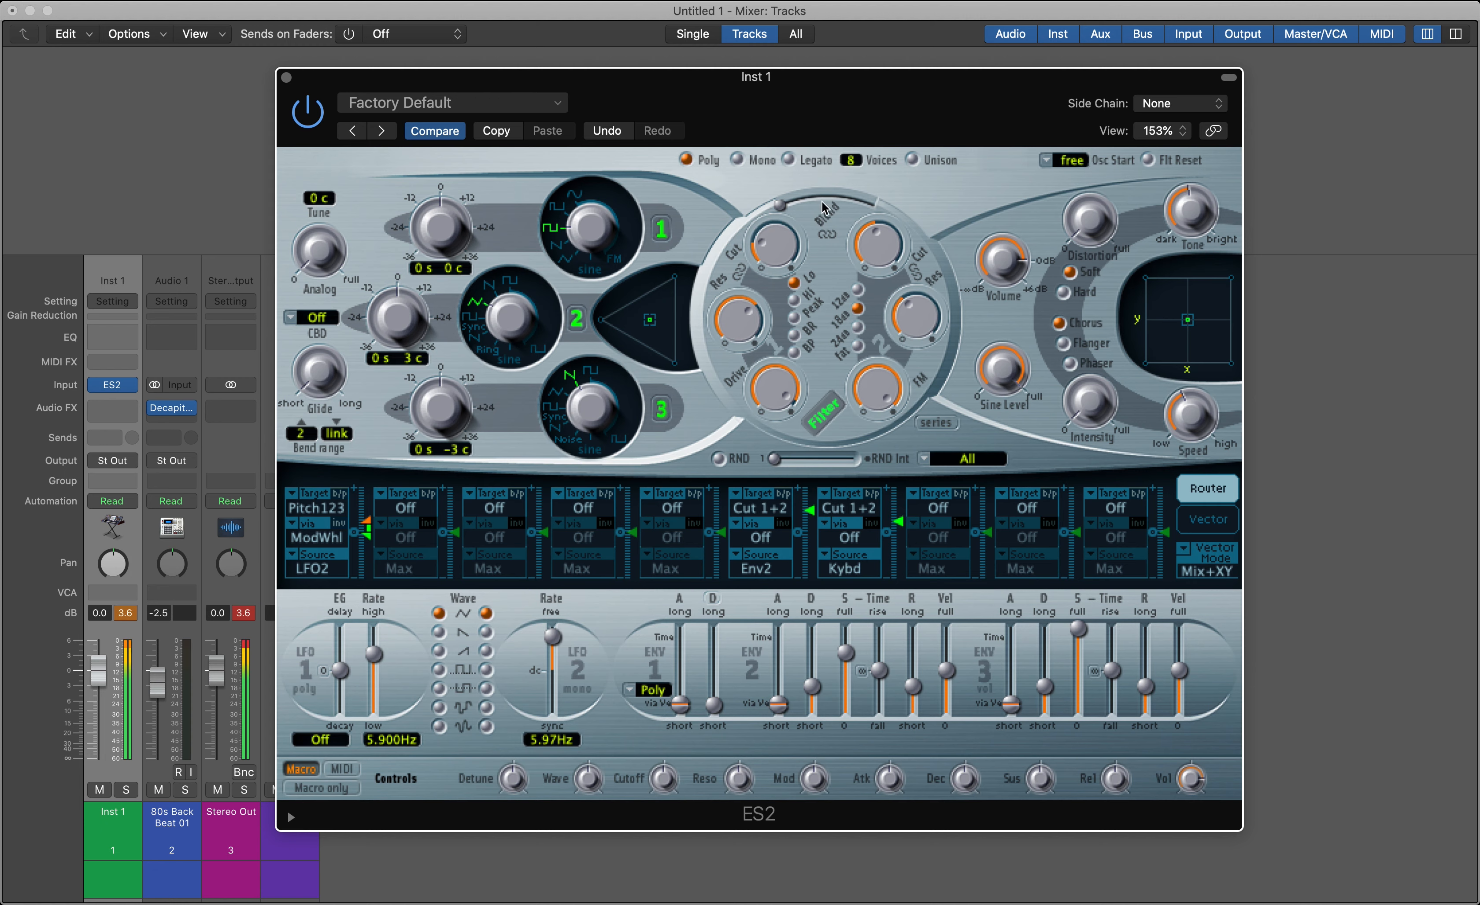
Raise filter 1's cutoff and fine-tune its resonance
drag(776, 235, 778, 217)
drag(737, 318, 738, 298)
click(779, 220)
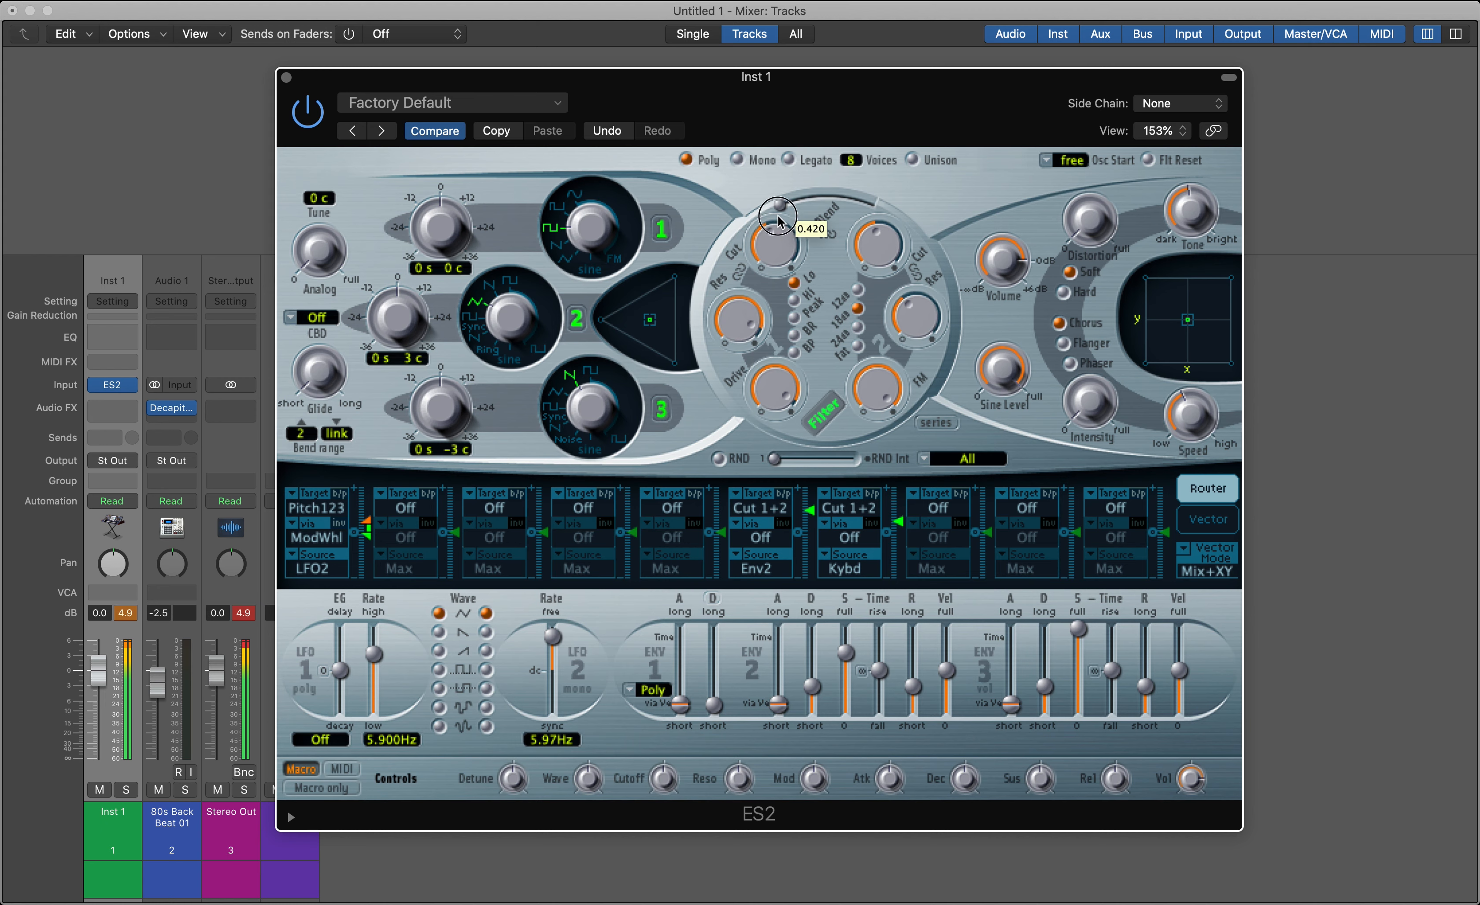
drag(779, 222, 778, 241)
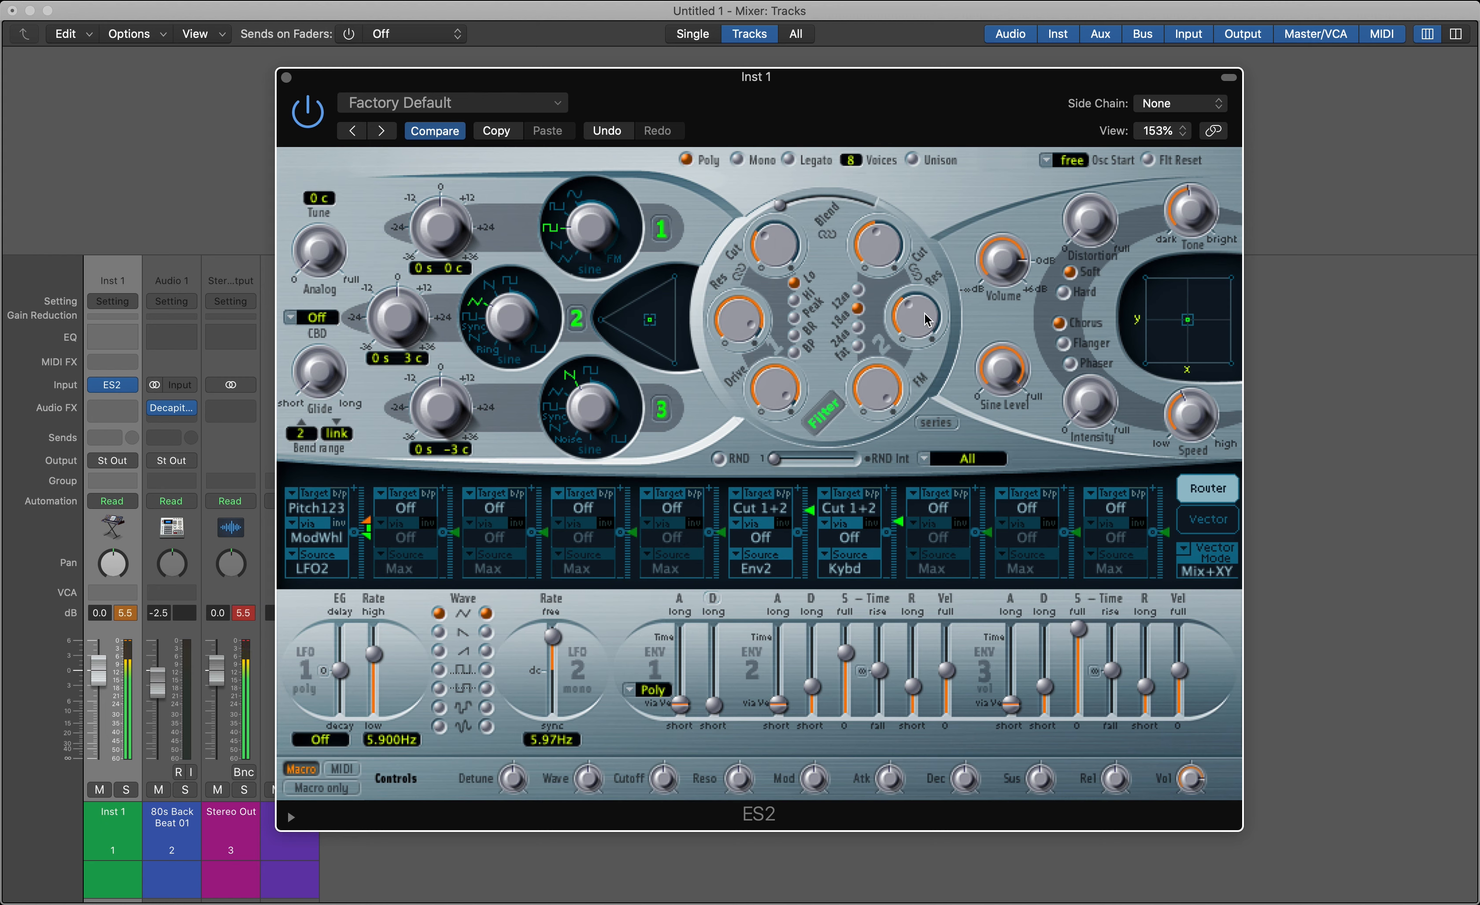
Lower the Inst 1 channel fader to -1.2 dB and reset its peak level display
drag(95, 674, 93, 680)
click(123, 615)
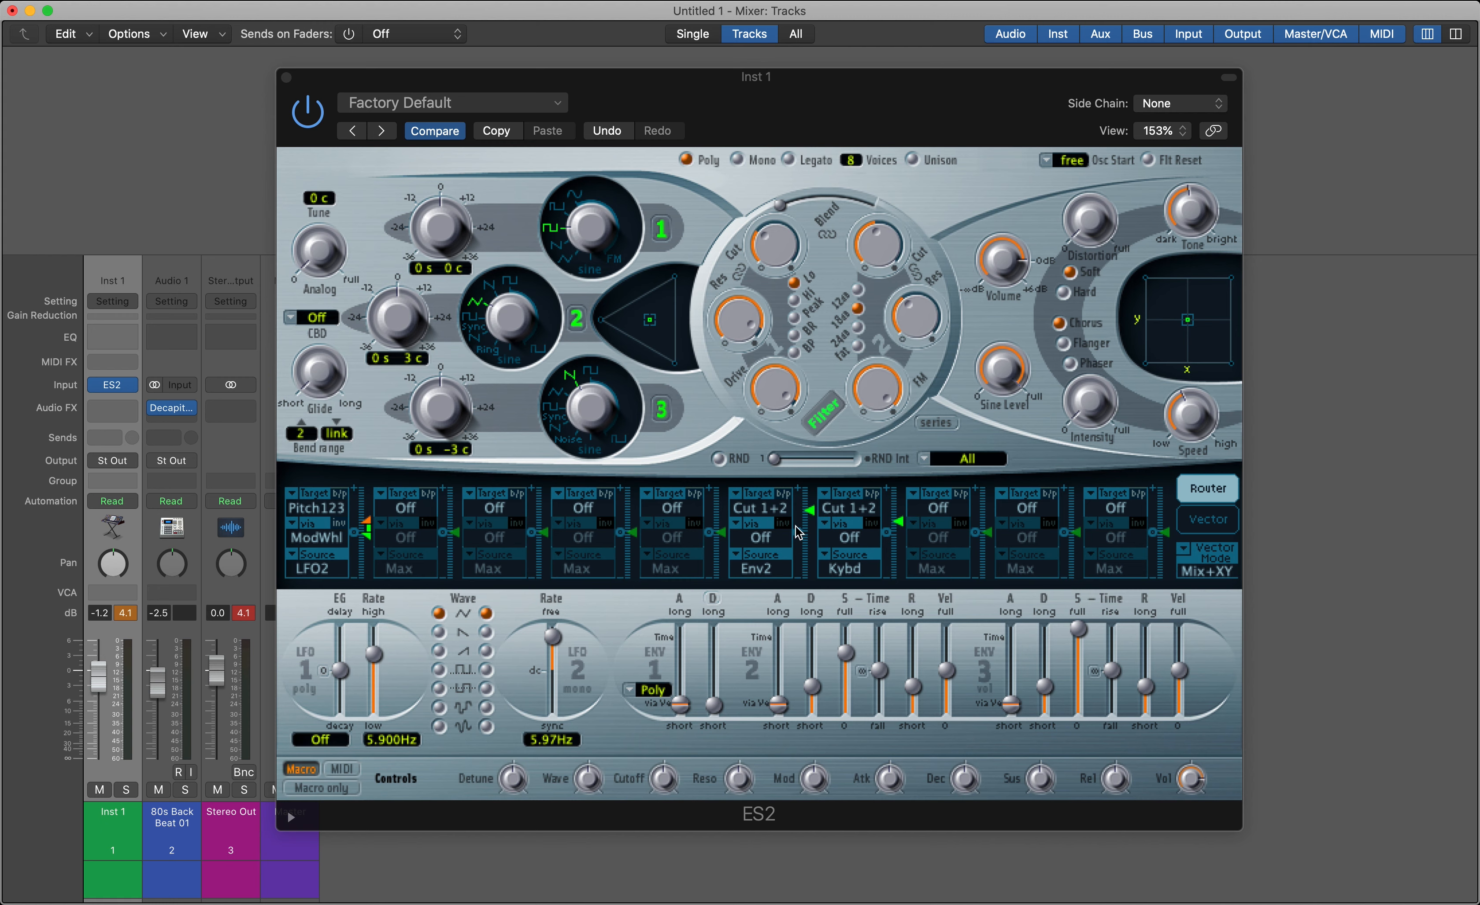
Set the targets of the Env2 and Kybd modulation routes to Off in the router
click(1206, 491)
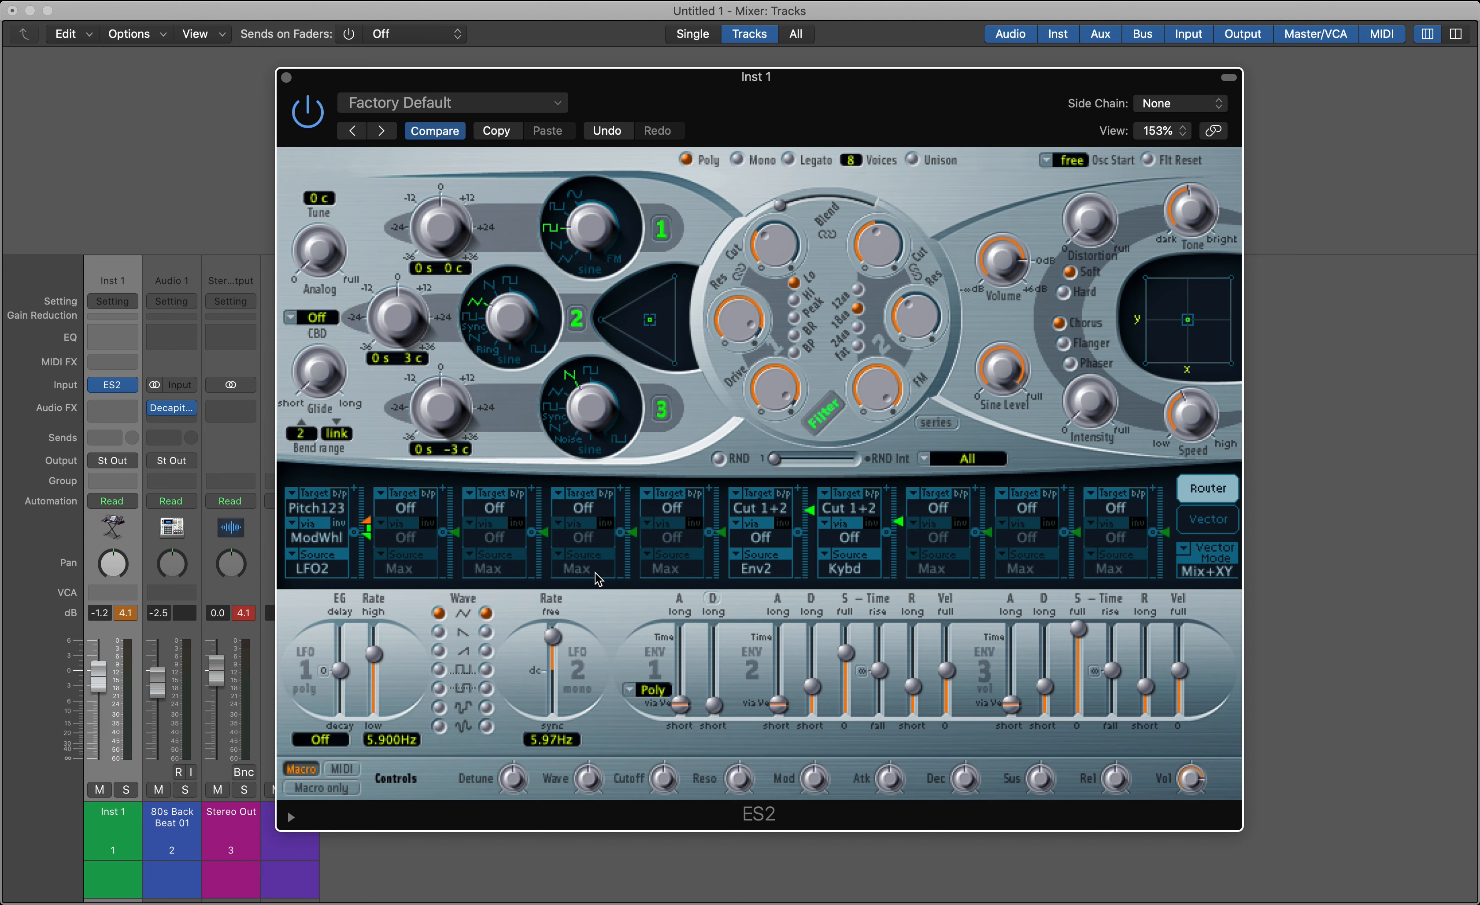
click(747, 509)
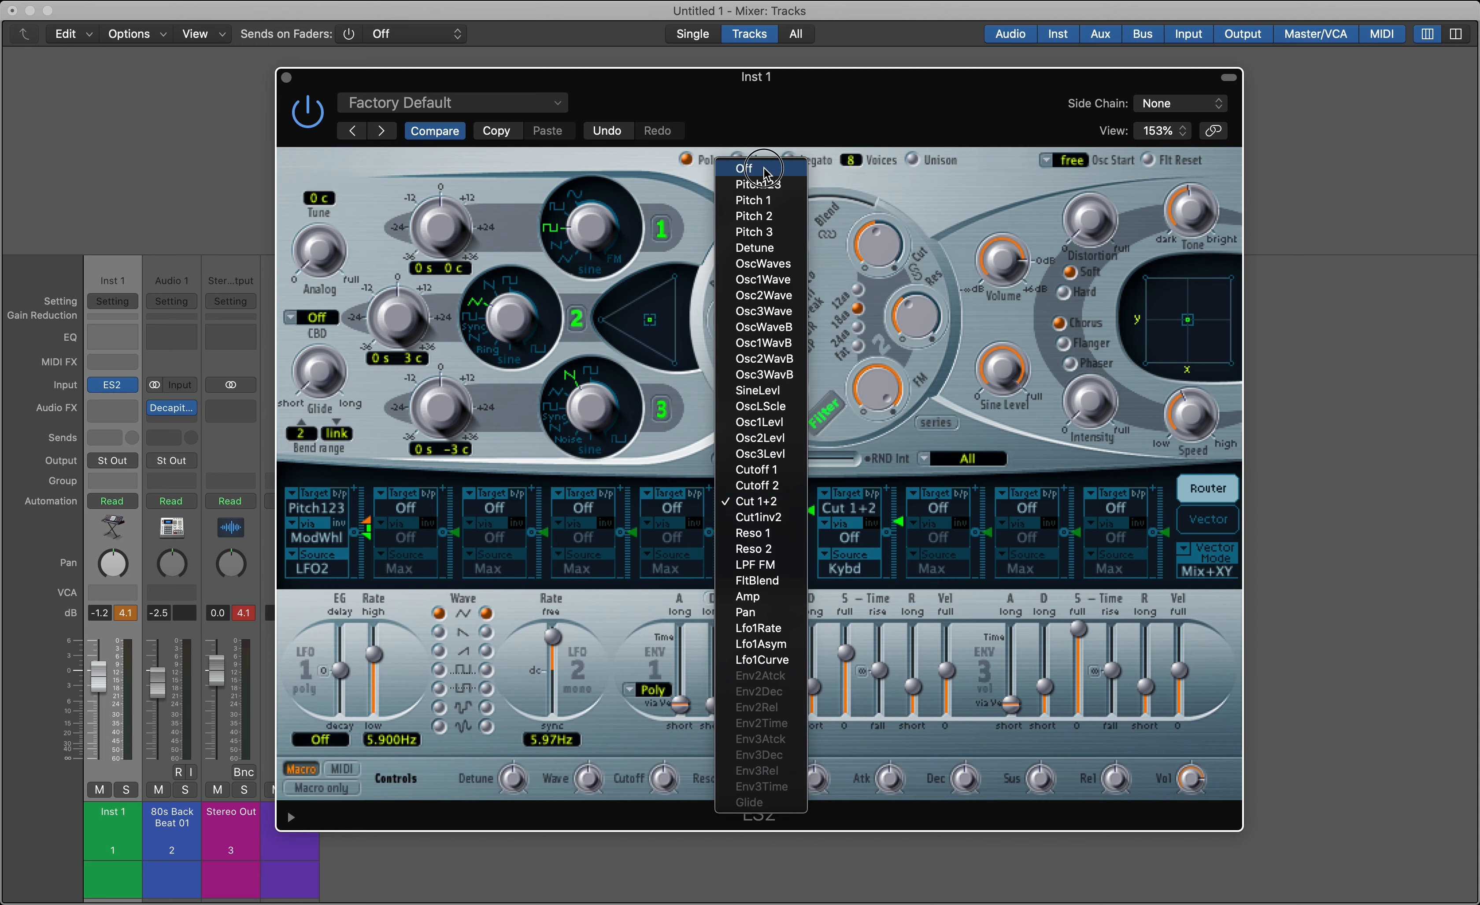
click(762, 169)
click(851, 507)
click(836, 168)
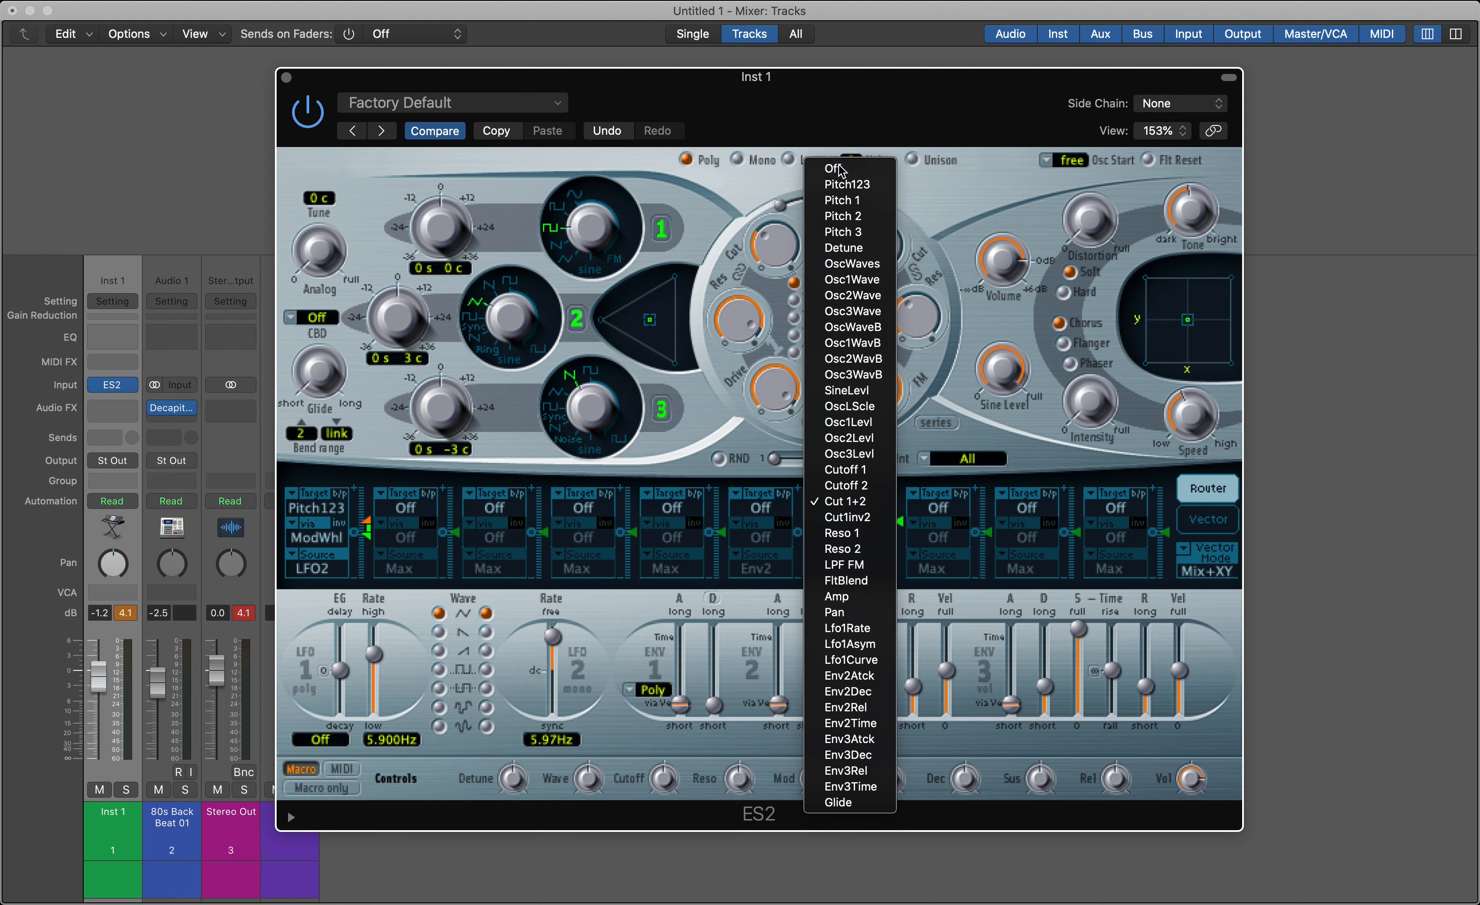
Keep Pitch123 as the first route's target, raise its modulation amount to maximum, and set the LFO 2 rate to 3.35 Hz
click(320, 516)
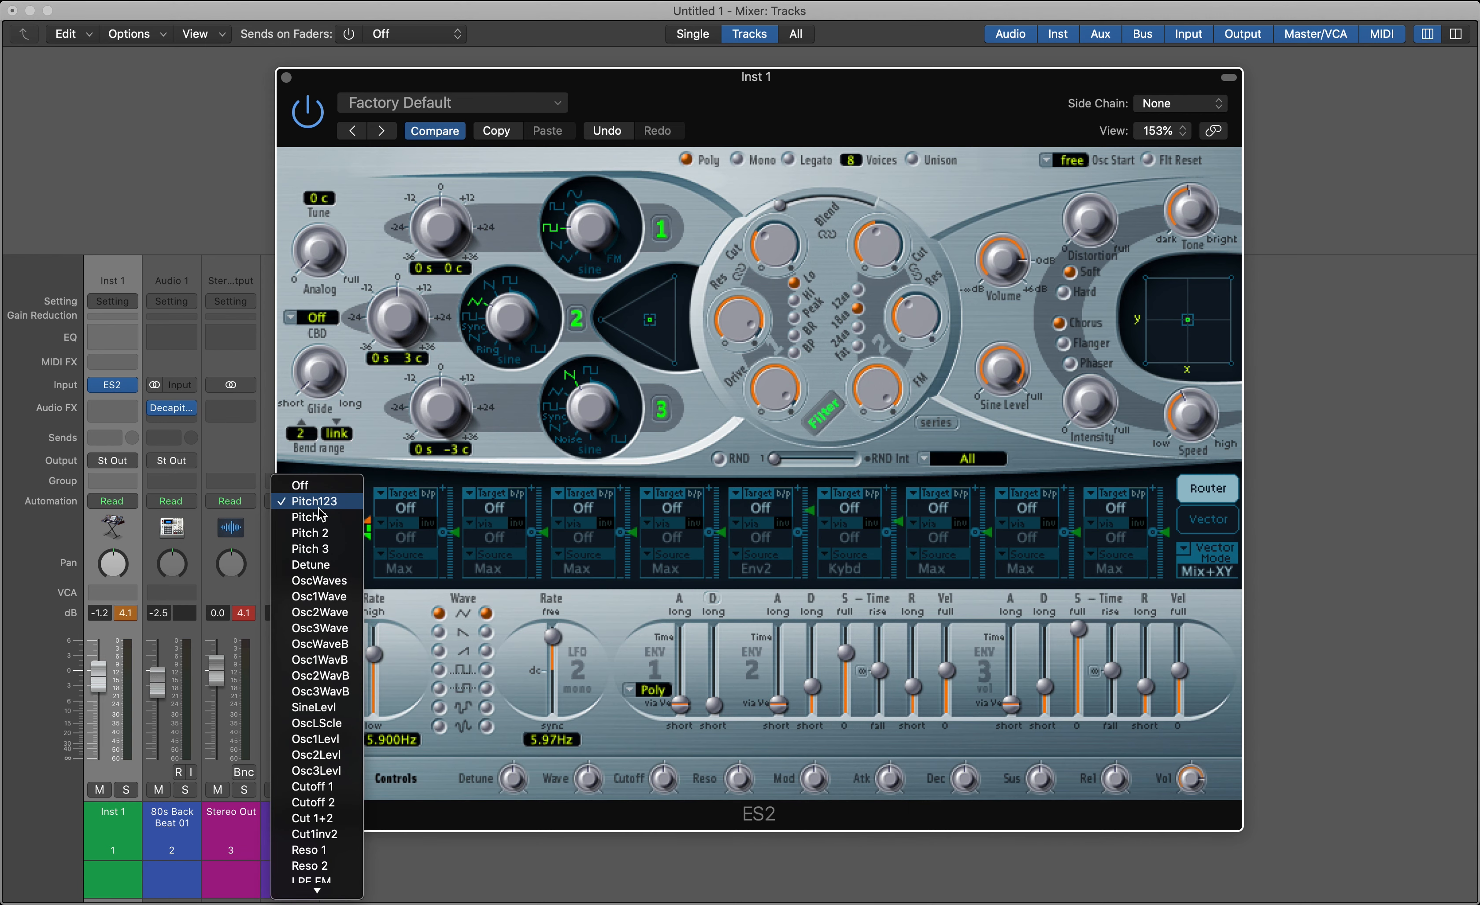
click(322, 502)
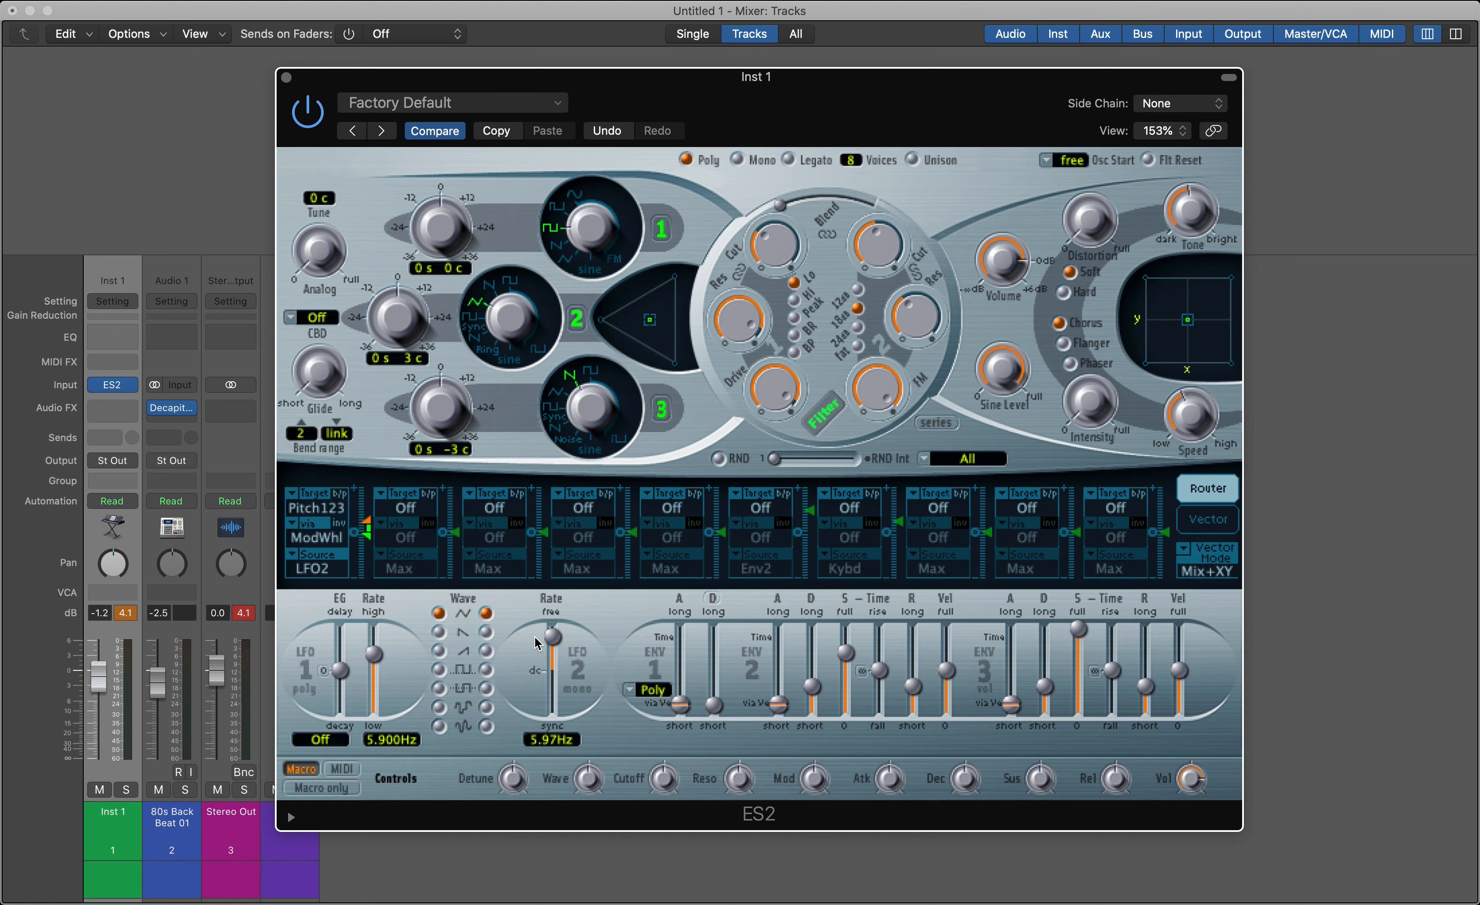
drag(366, 521, 367, 494)
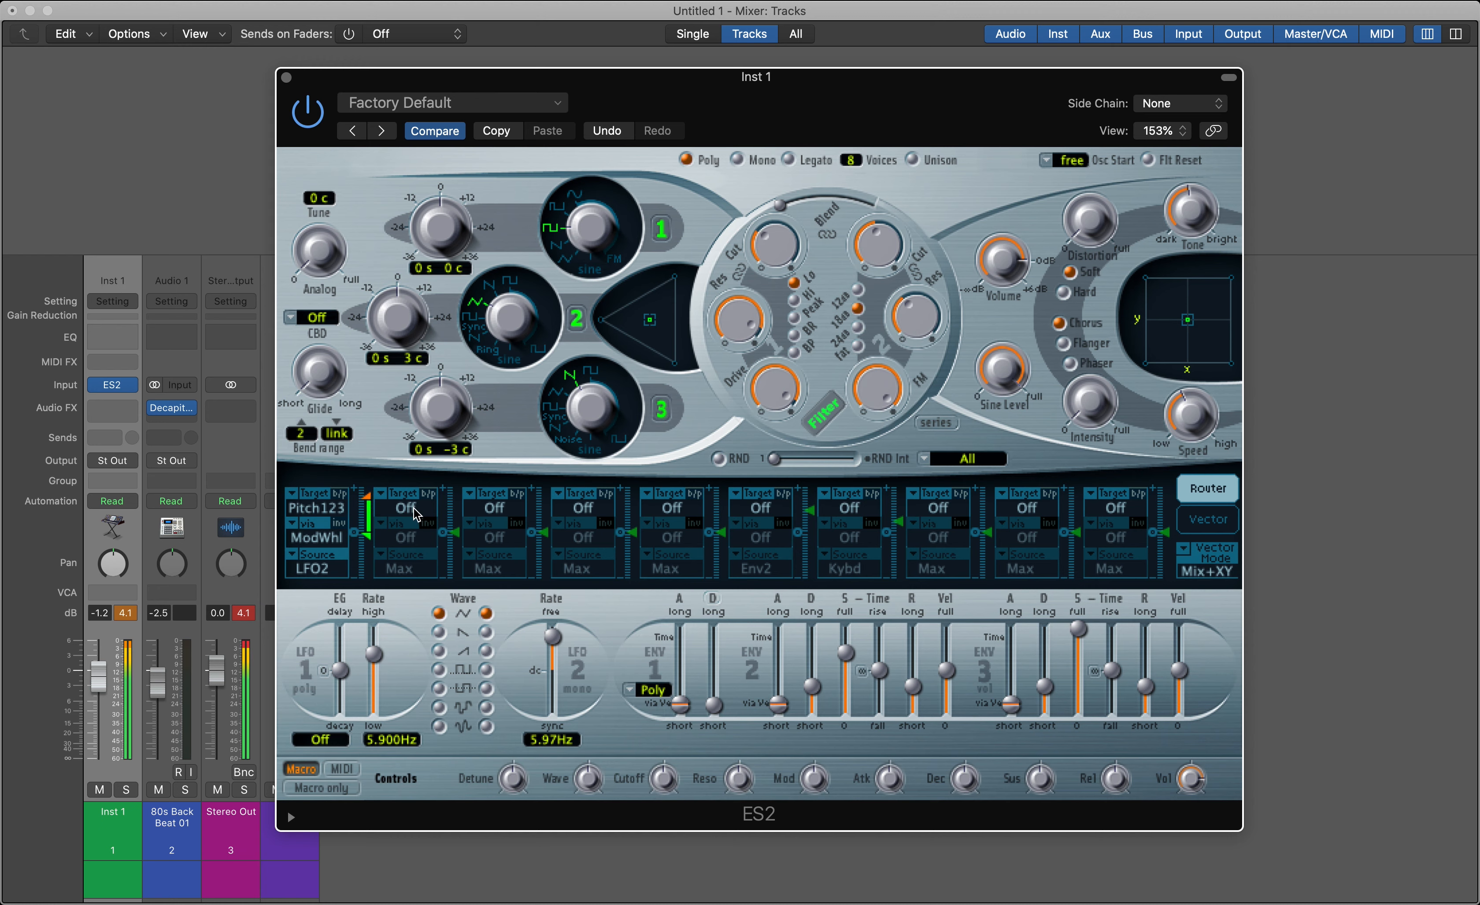
mouse_move(551, 636)
mouse_down()
mouse_move(559, 683)
mouse_move(561, 639)
mouse_up()
drag(362, 512, 364, 487)
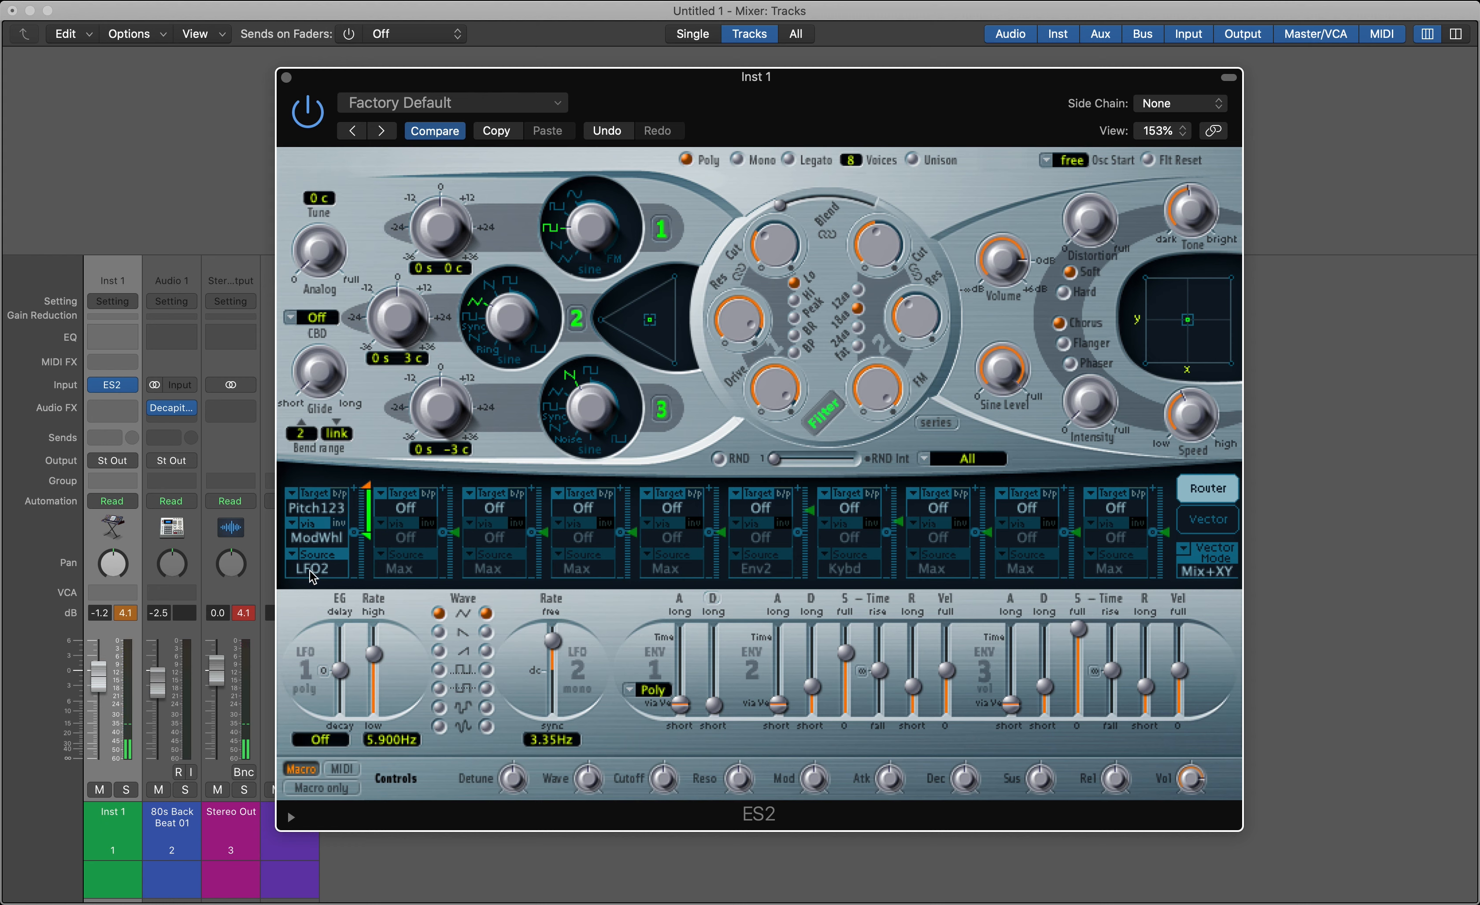
Set the first modulation route's target to Cut 1+2 and slow the LFO 2 rate to 1.06 Hz
click(320, 509)
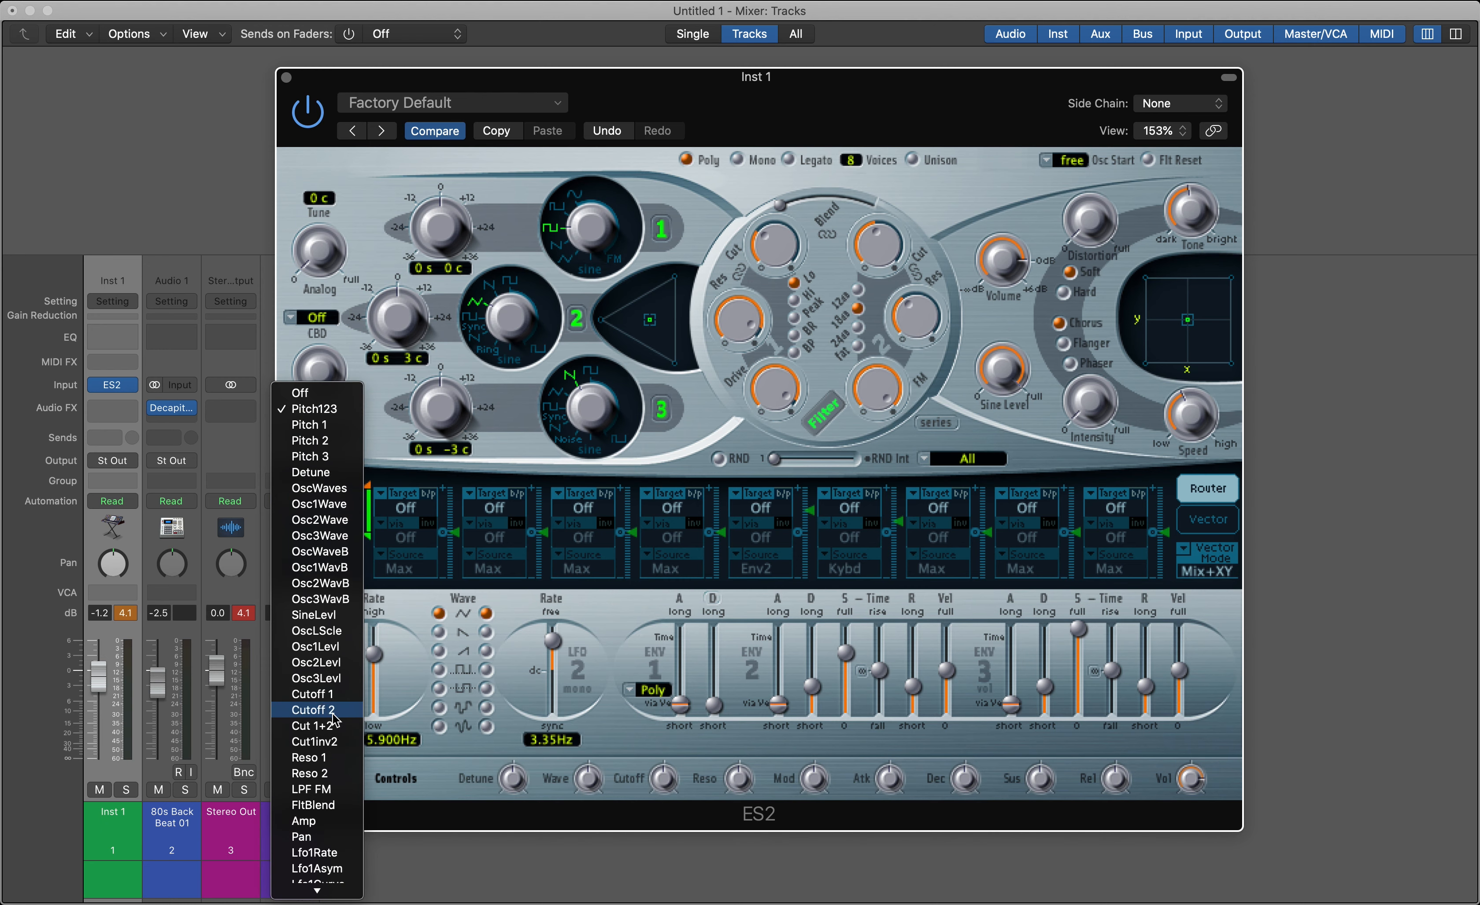
click(314, 727)
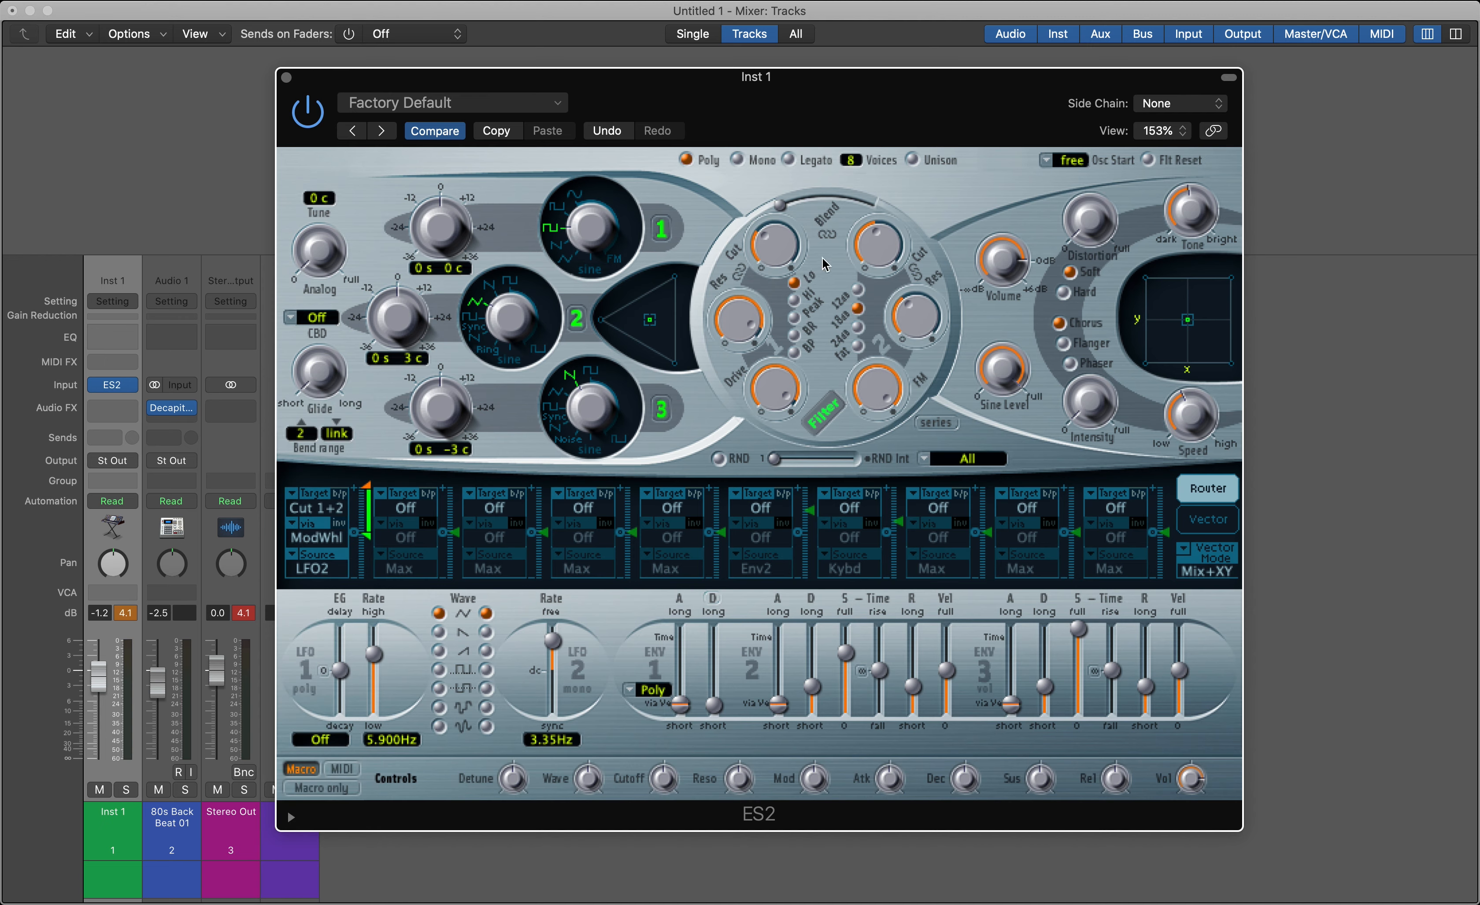
drag(551, 641, 552, 646)
drag(554, 646, 554, 655)
Start playback of the beat and adjust the LFO 2 rate to 0.89 Hz
key(space)
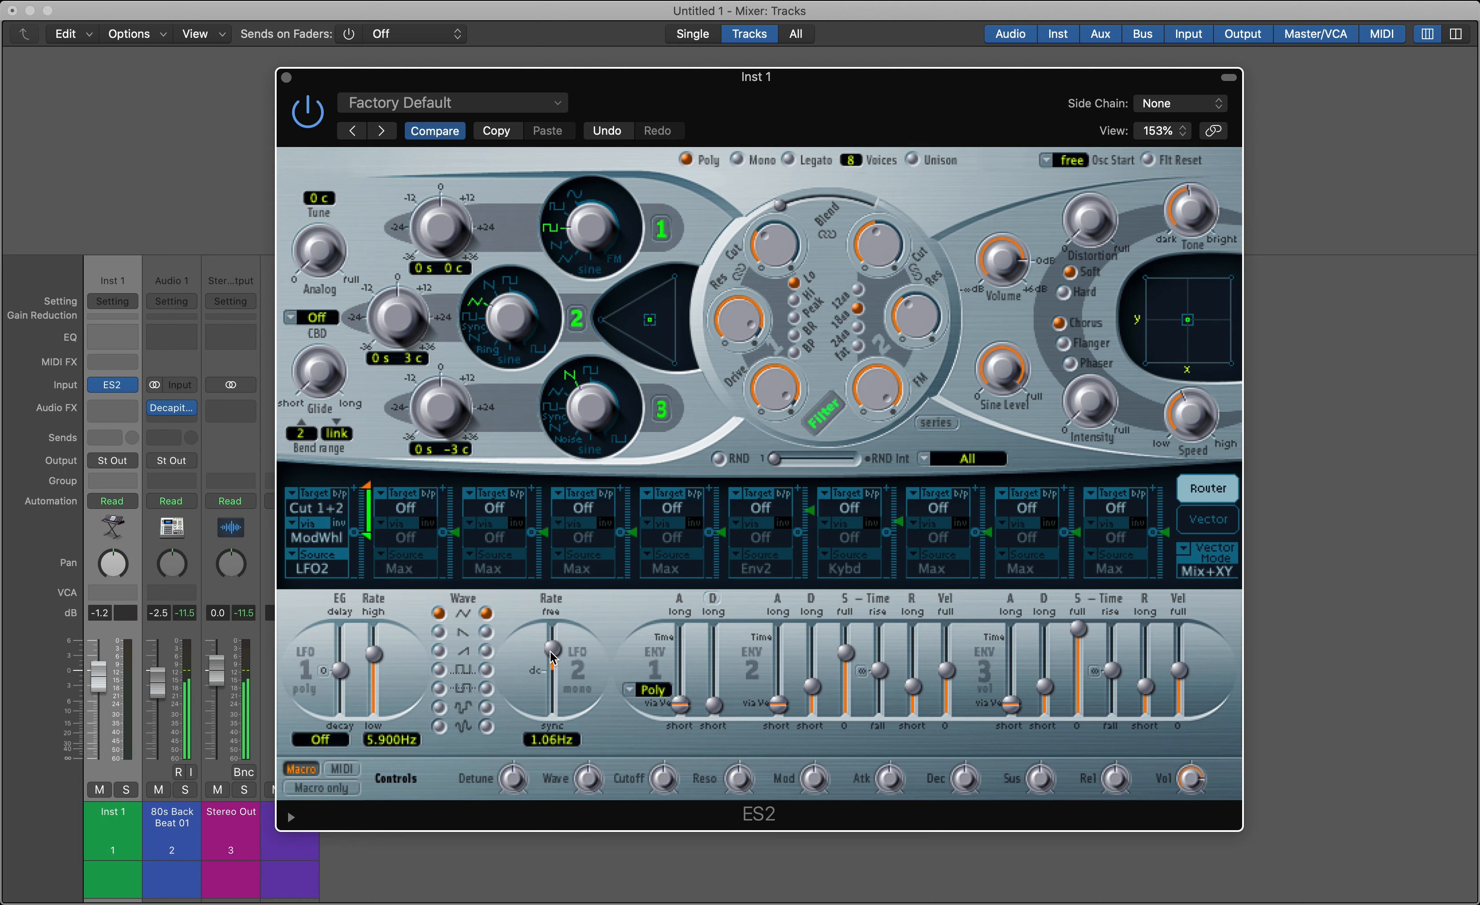
click(554, 655)
mouse_move(554, 655)
mouse_down()
mouse_move(550, 635)
mouse_move(550, 651)
mouse_up()
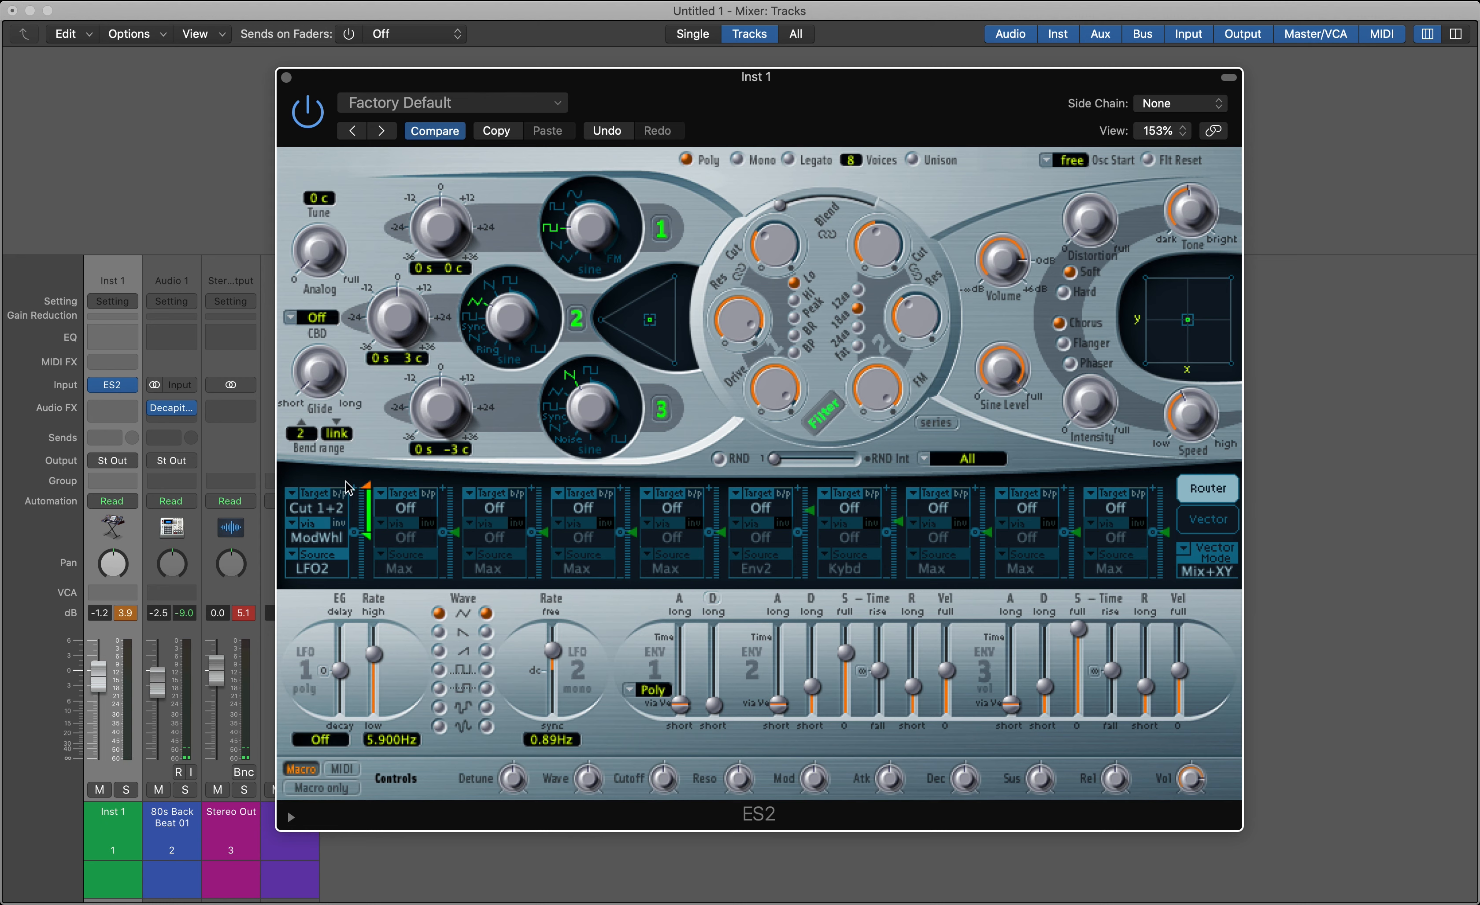
Open the Controller Assignments window and move it to a clear area of the screen
click(91, 2)
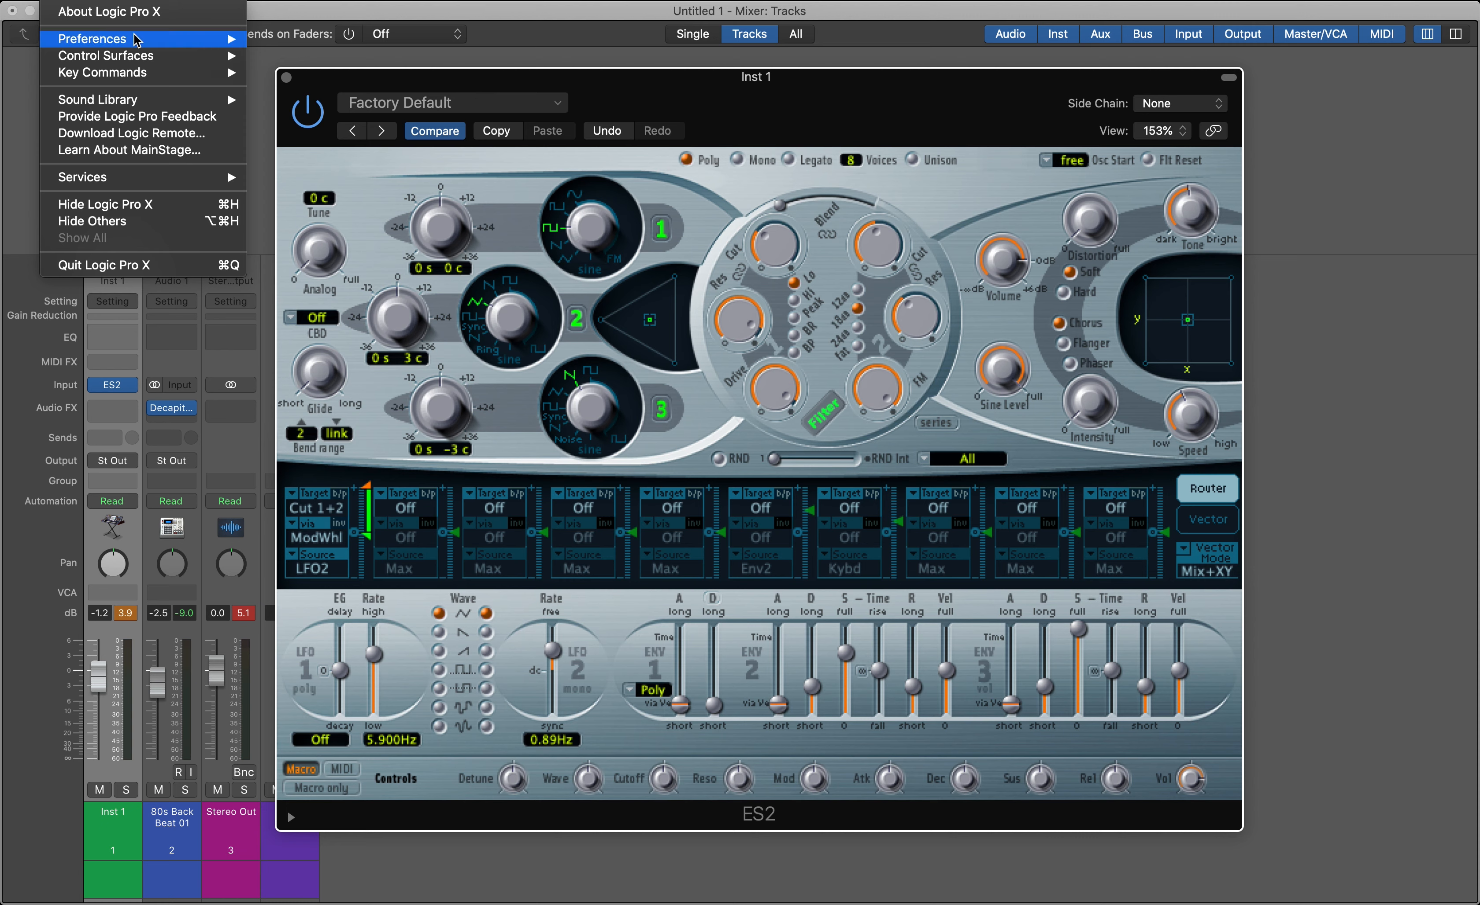
mouse_move(120, 63)
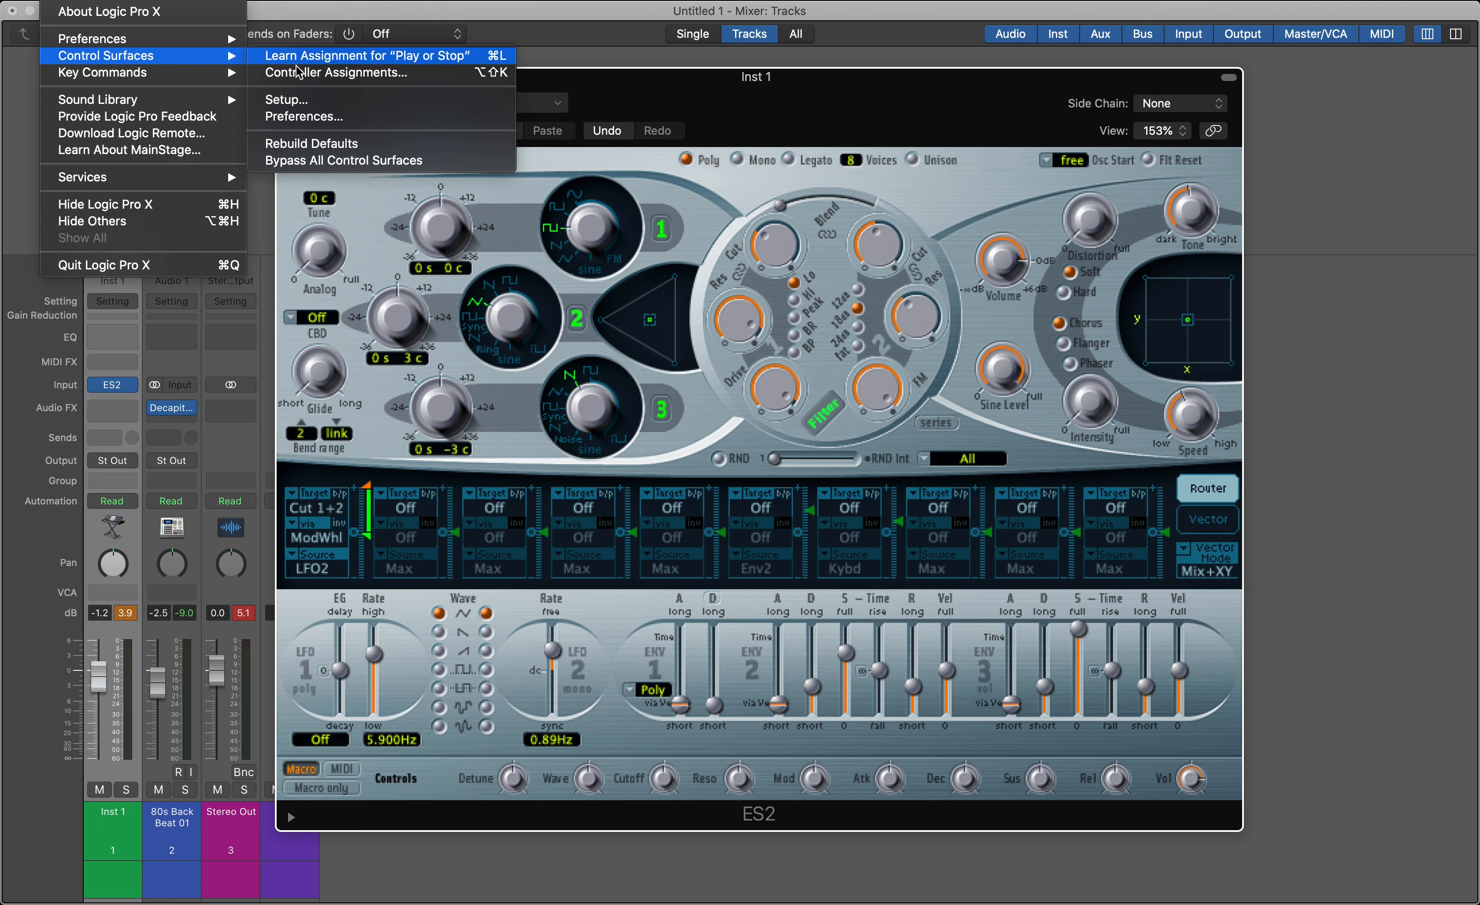
click(362, 76)
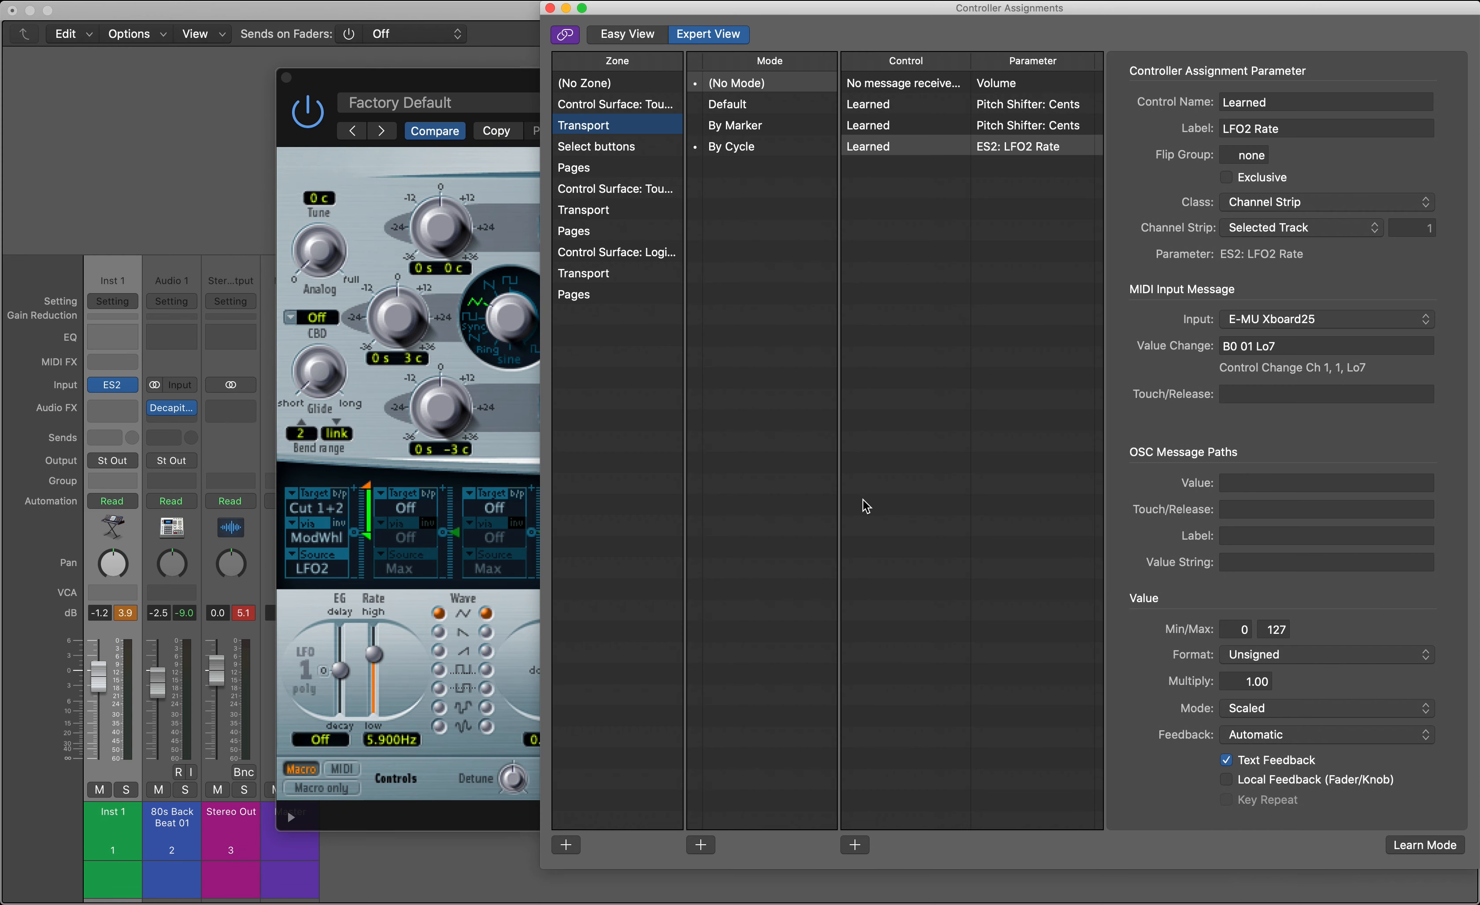
drag(950, 5, 725, 5)
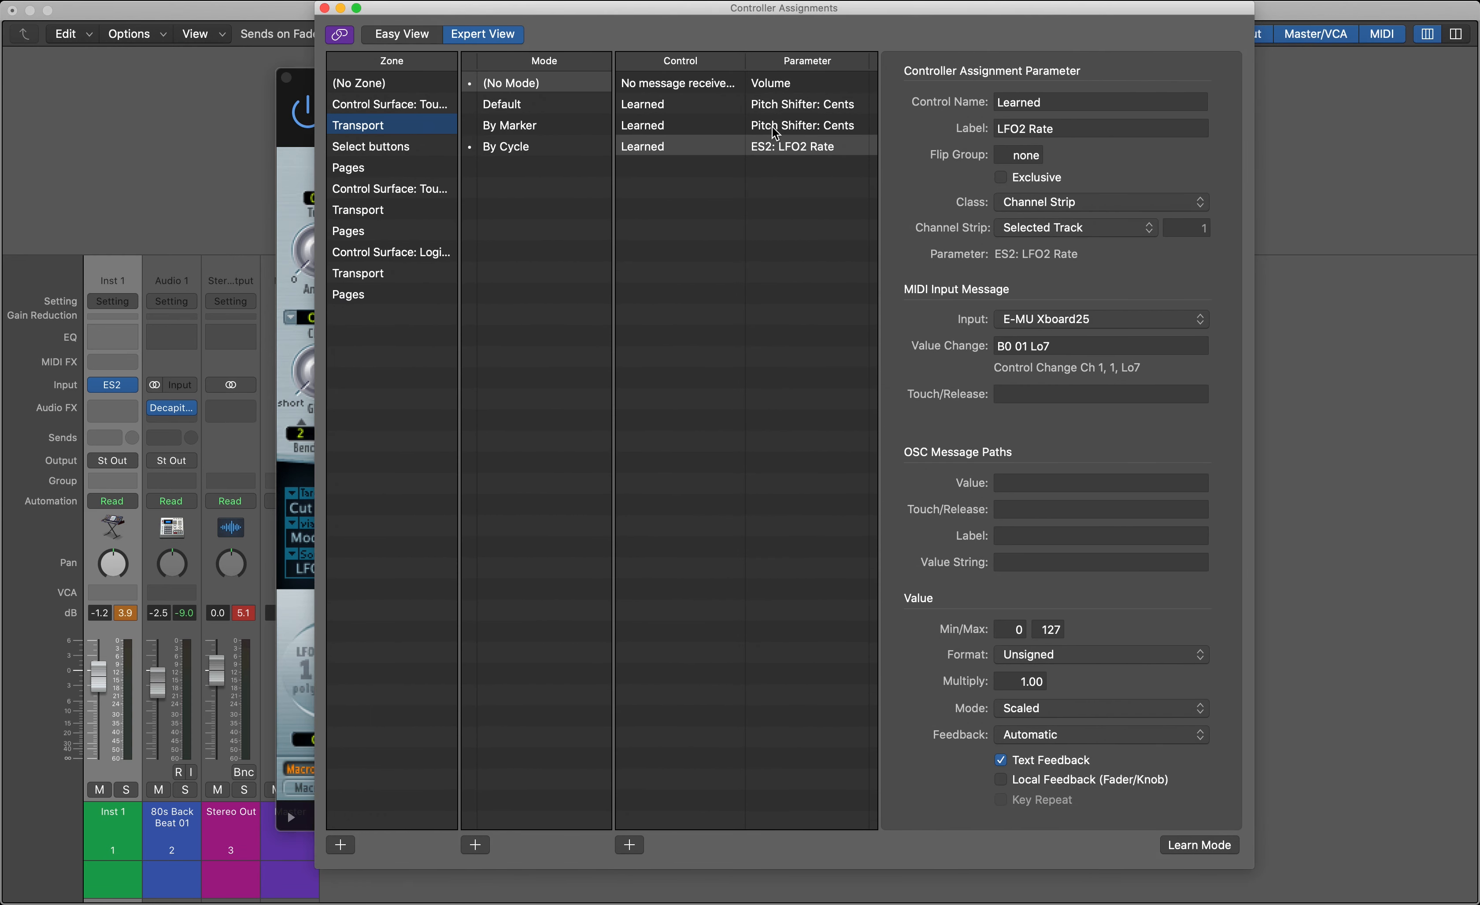
Delete all existing control assignments in the list, including ES2: LFO2 Rate, both Pitch Shifter: Cents entries and Volume
click(761, 147)
key(Delete)
drag(761, 148, 763, 91)
key(Delete)
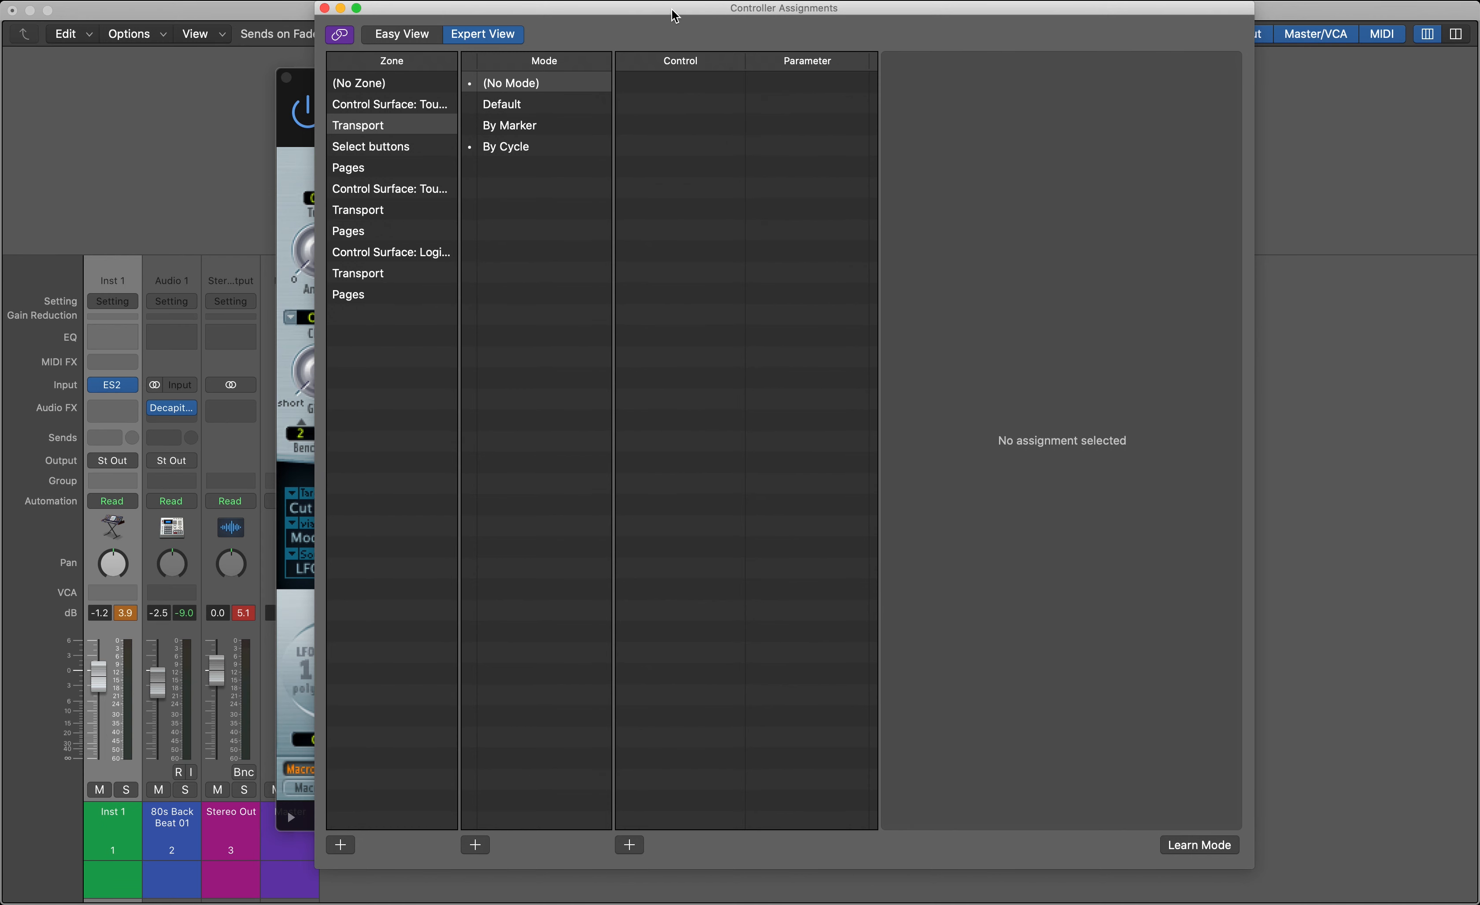
Try to learn a controller assignment that links the keyboard's mod wheel to the ES2 LFO 2 rate
drag(674, 10, 559, 10)
click(1085, 846)
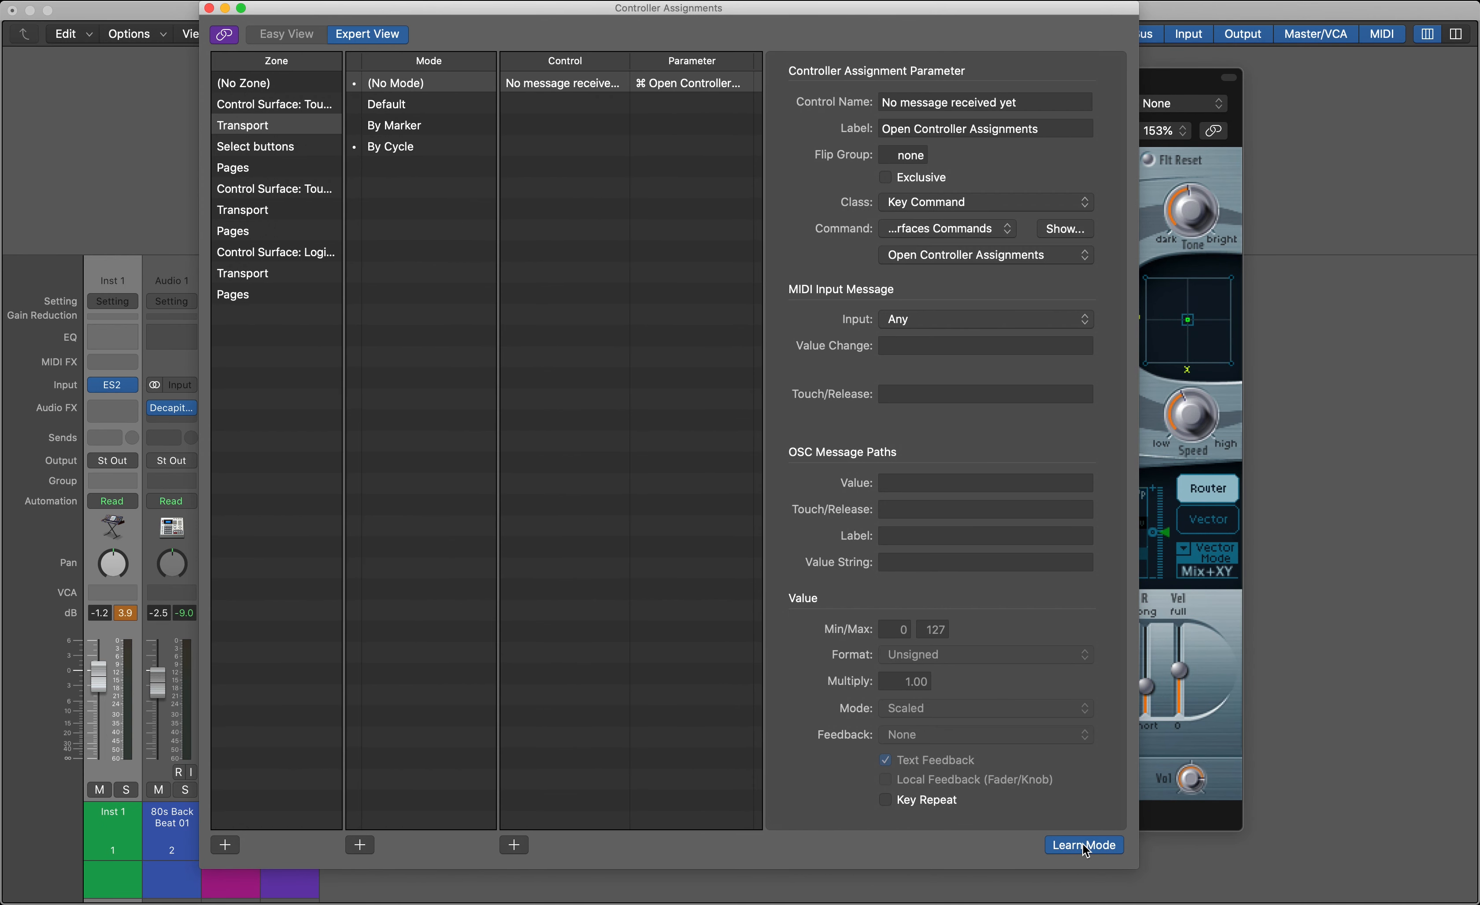
drag(940, 6, 1392, 51)
click(553, 650)
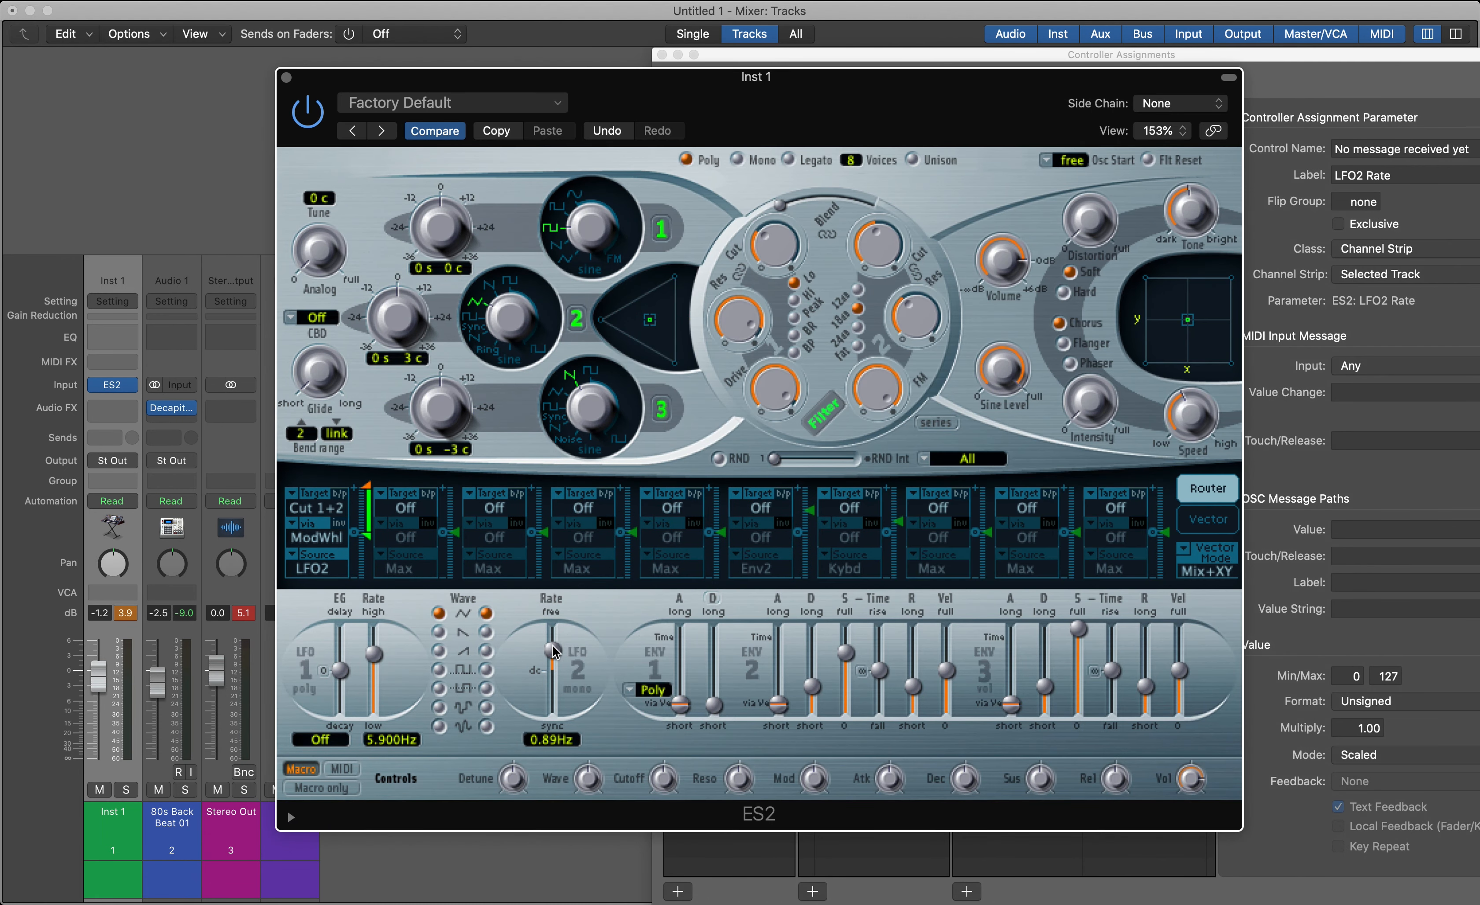
click(1281, 56)
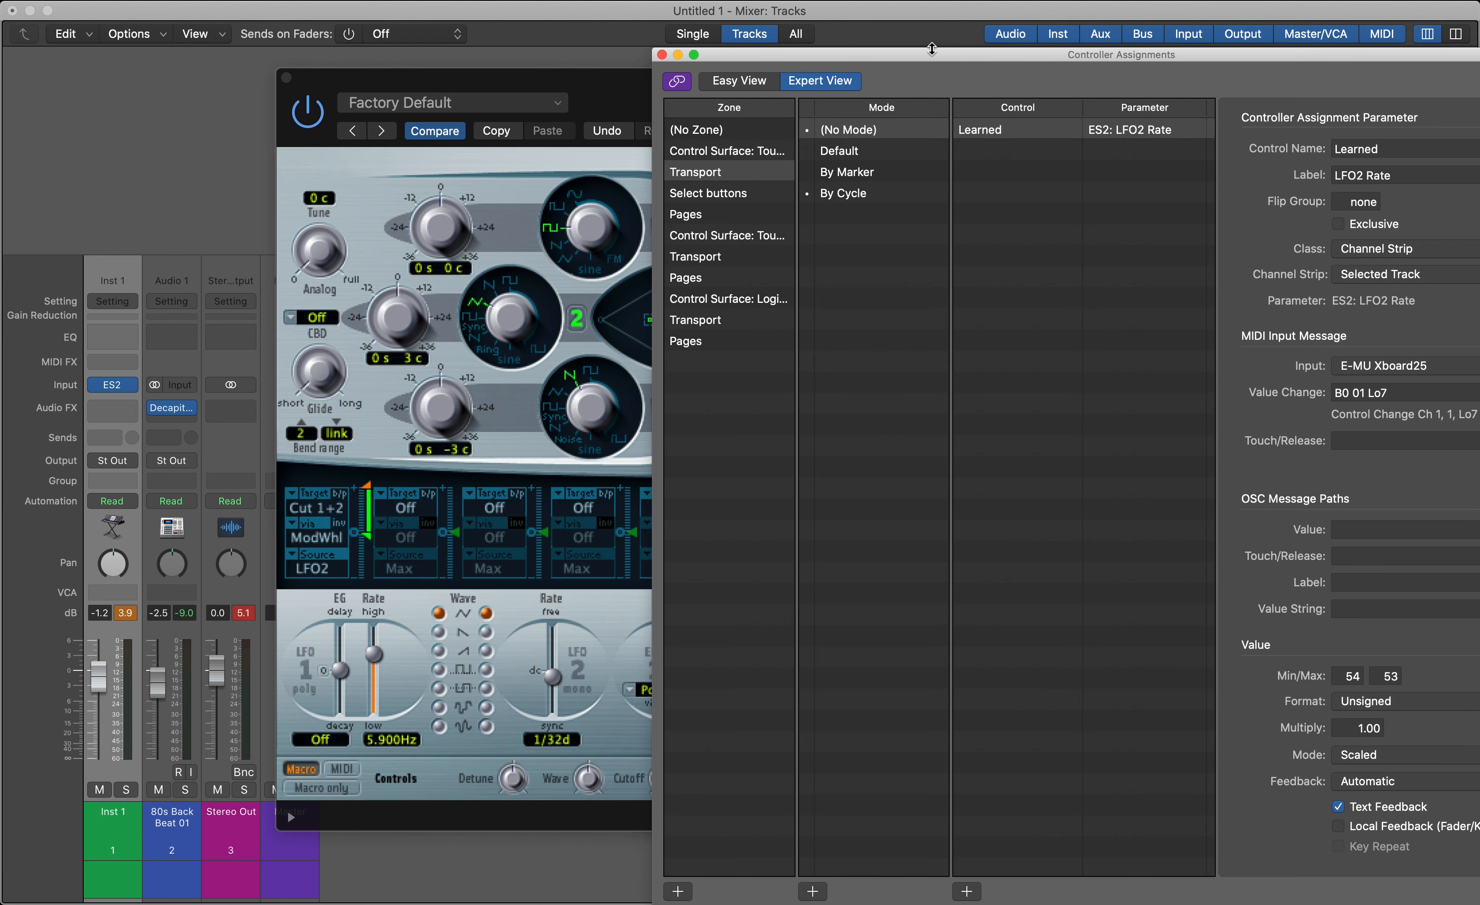
drag(932, 51, 790, 4)
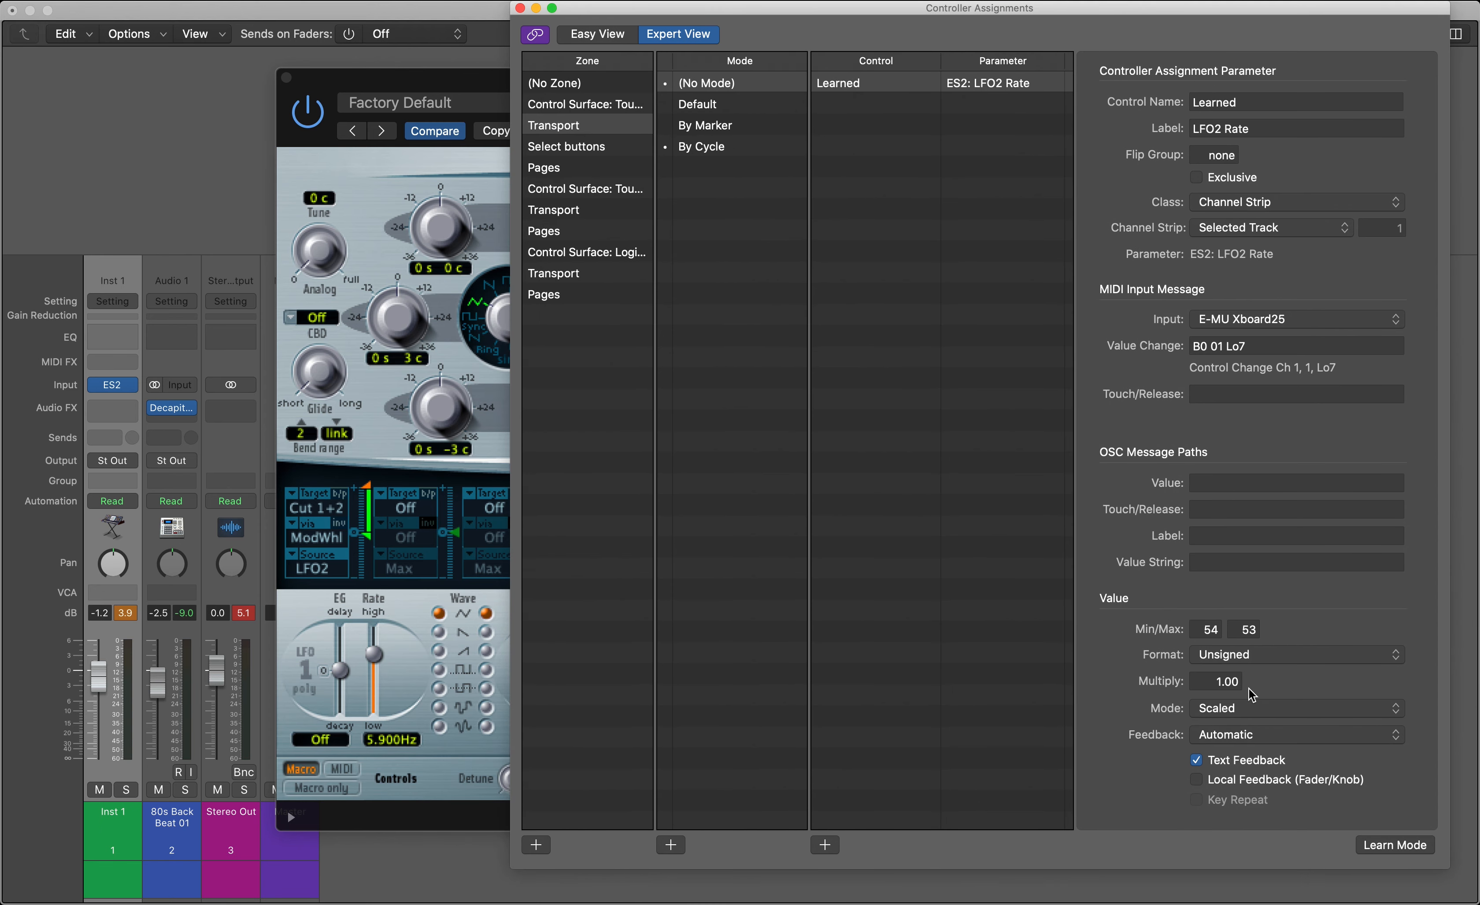
Delete the ES2: LFO2 Rate assignments from the controller assignment list
click(1388, 851)
click(854, 114)
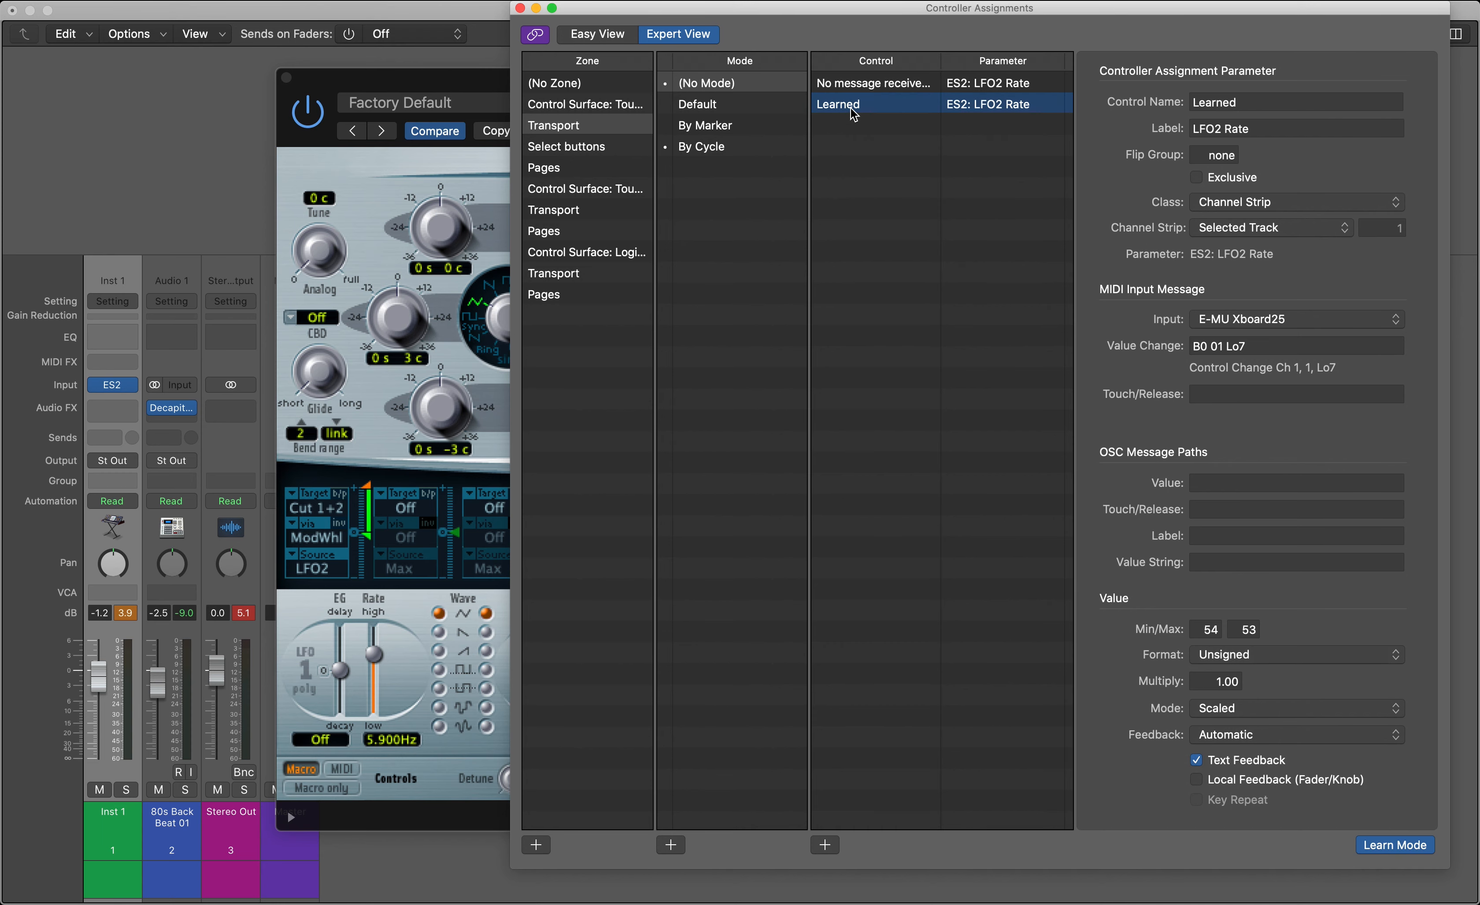
key(Delete)
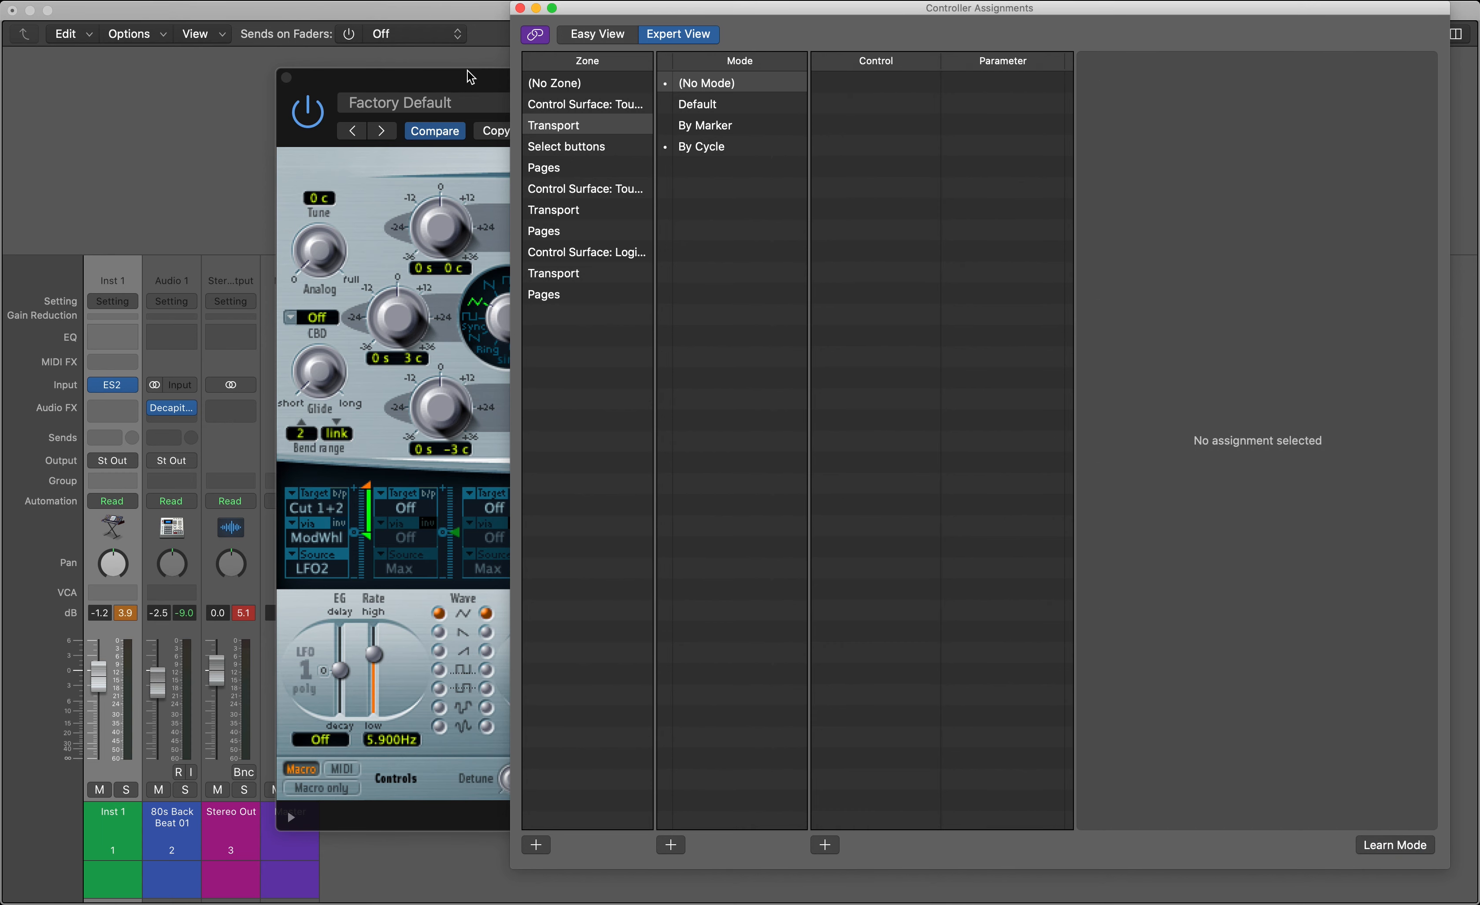
Learn a new assignment from the mod wheel to the ES2 LFO 2 rate, and end learning
drag(471, 77, 365, 74)
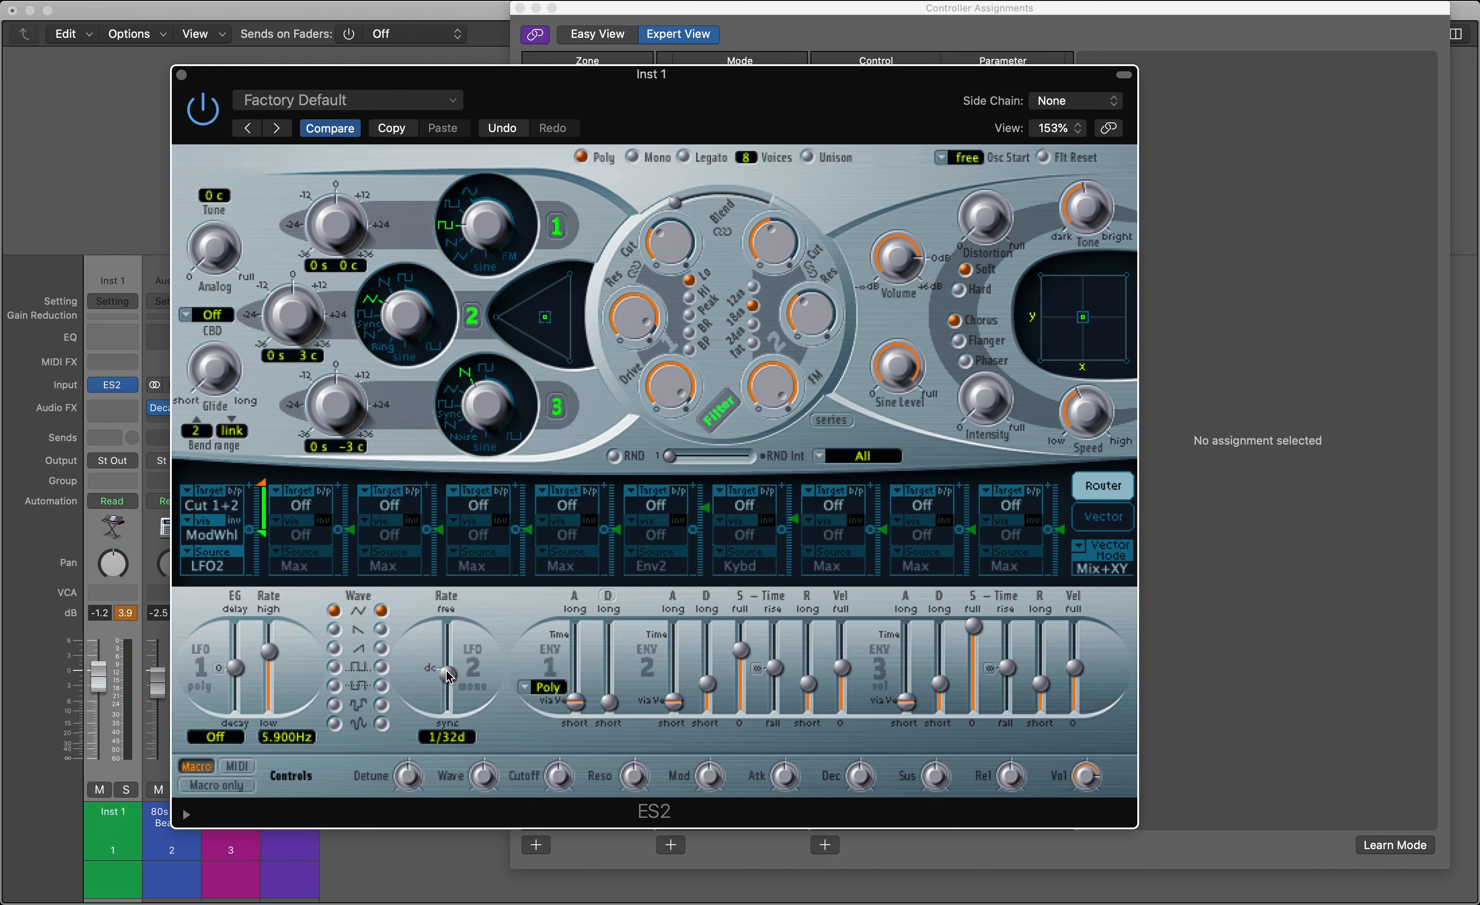
click(1395, 846)
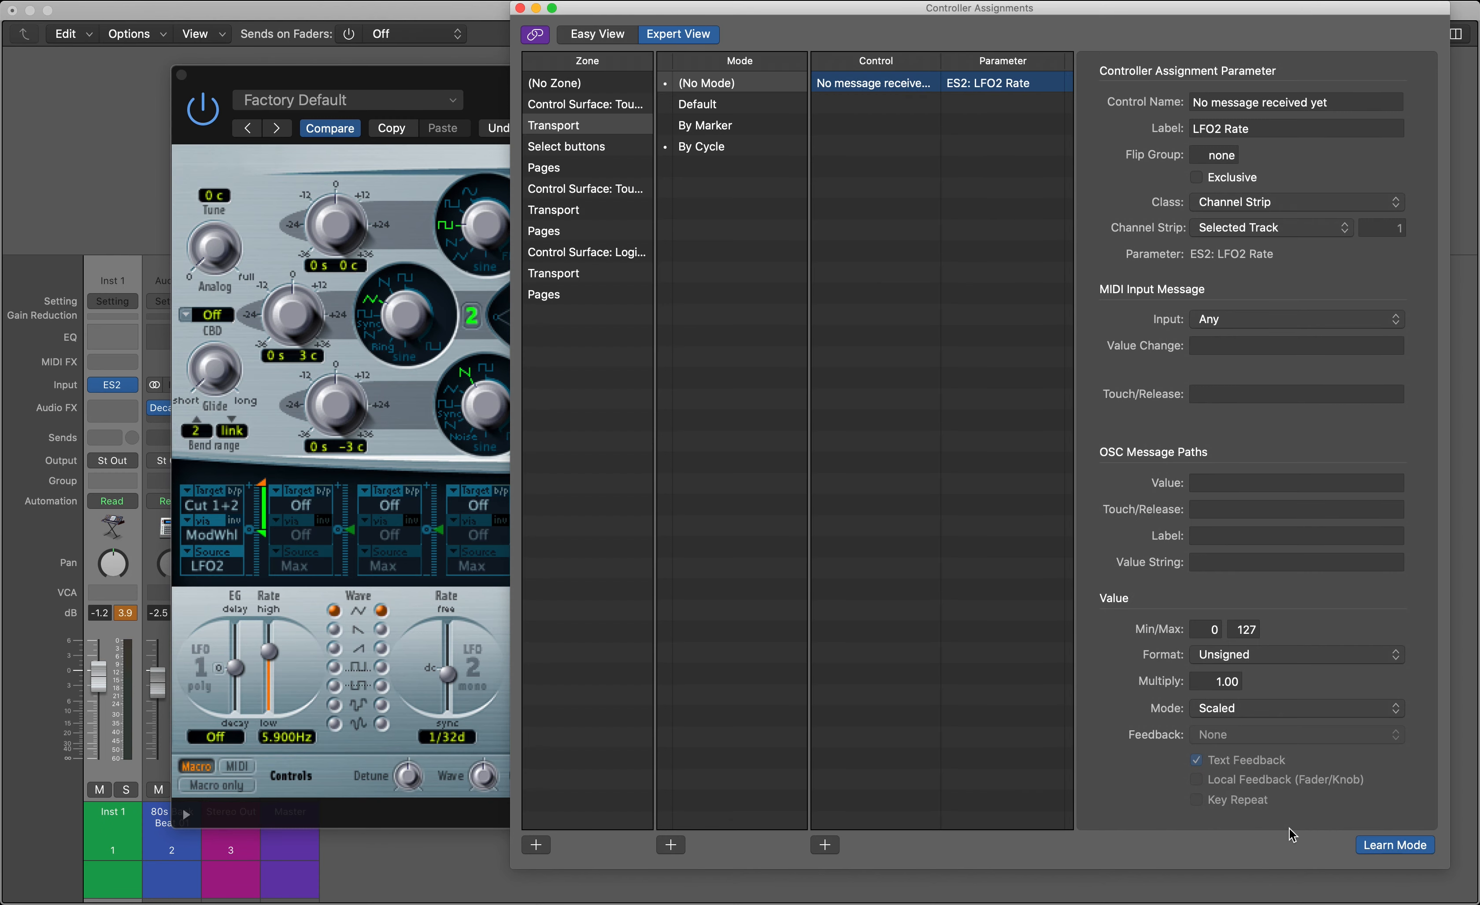
click(456, 681)
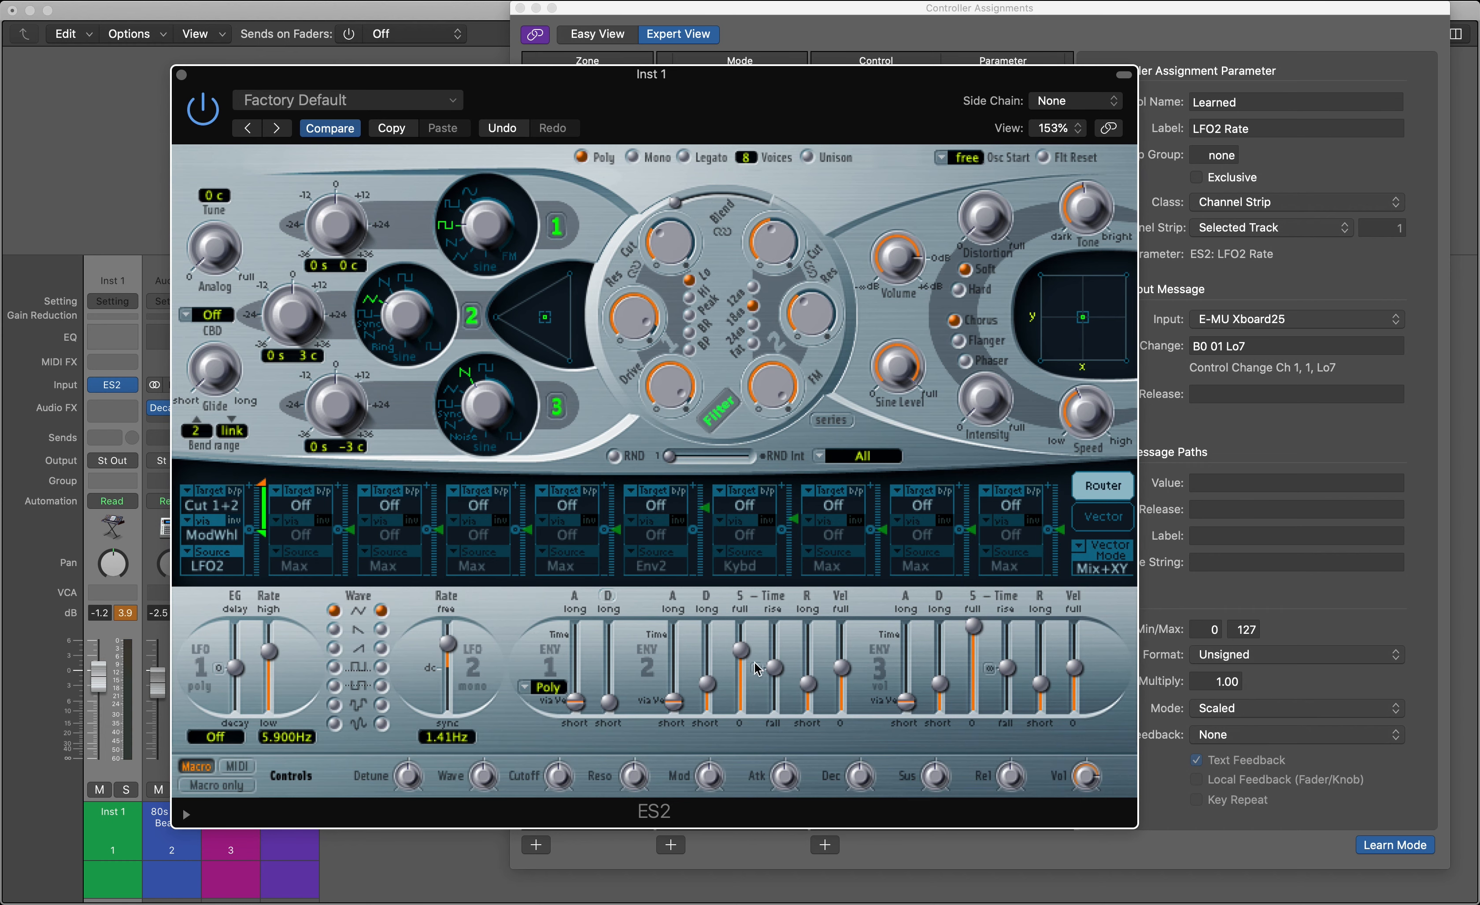
click(1395, 848)
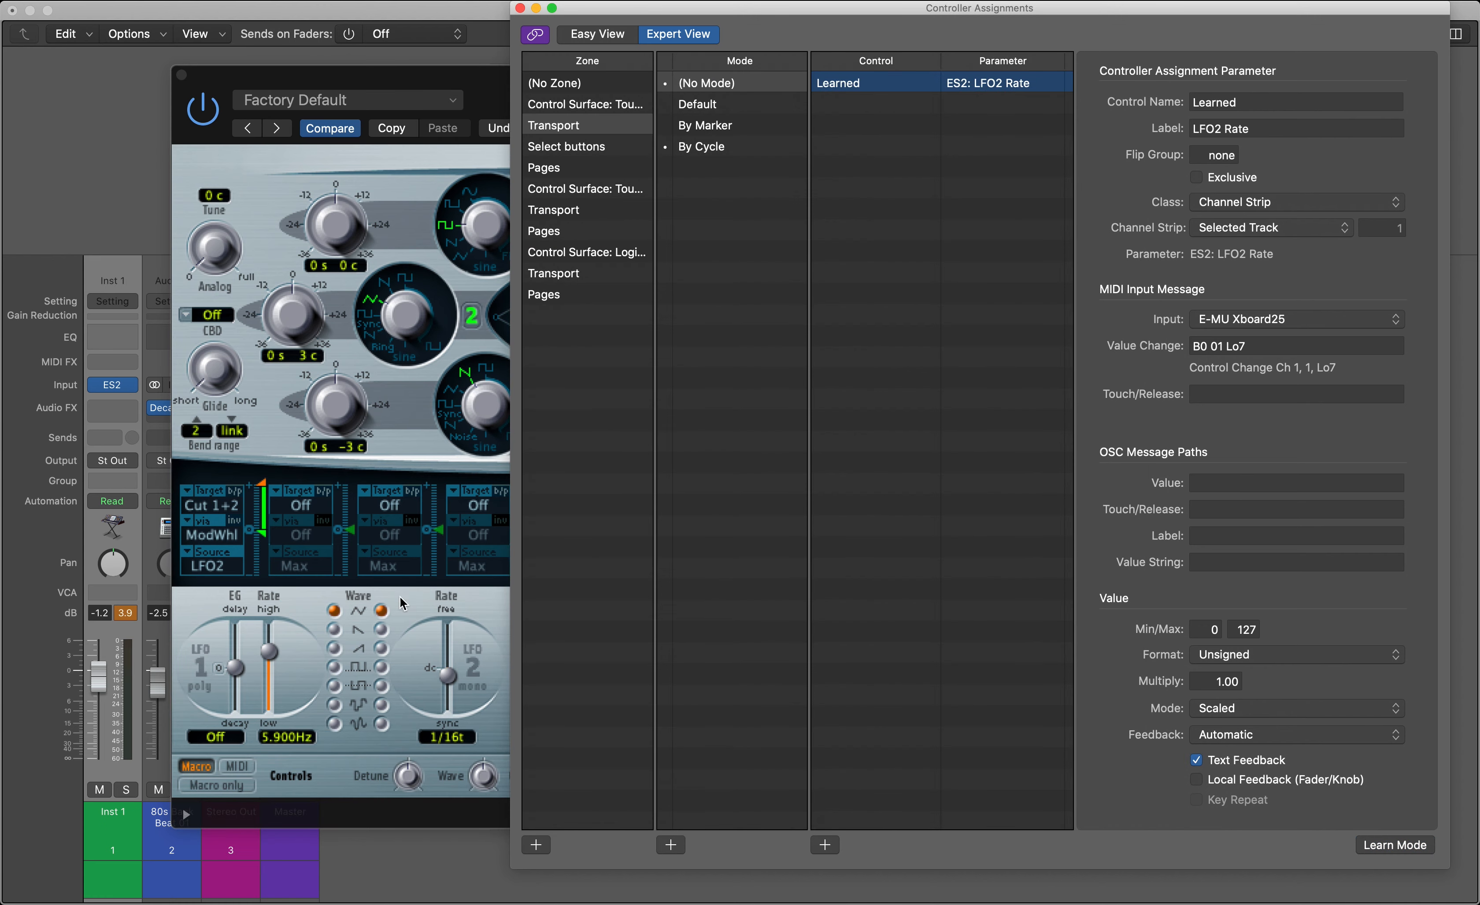
Close the Controller Assignments window and return to the ES2 synth
click(519, 8)
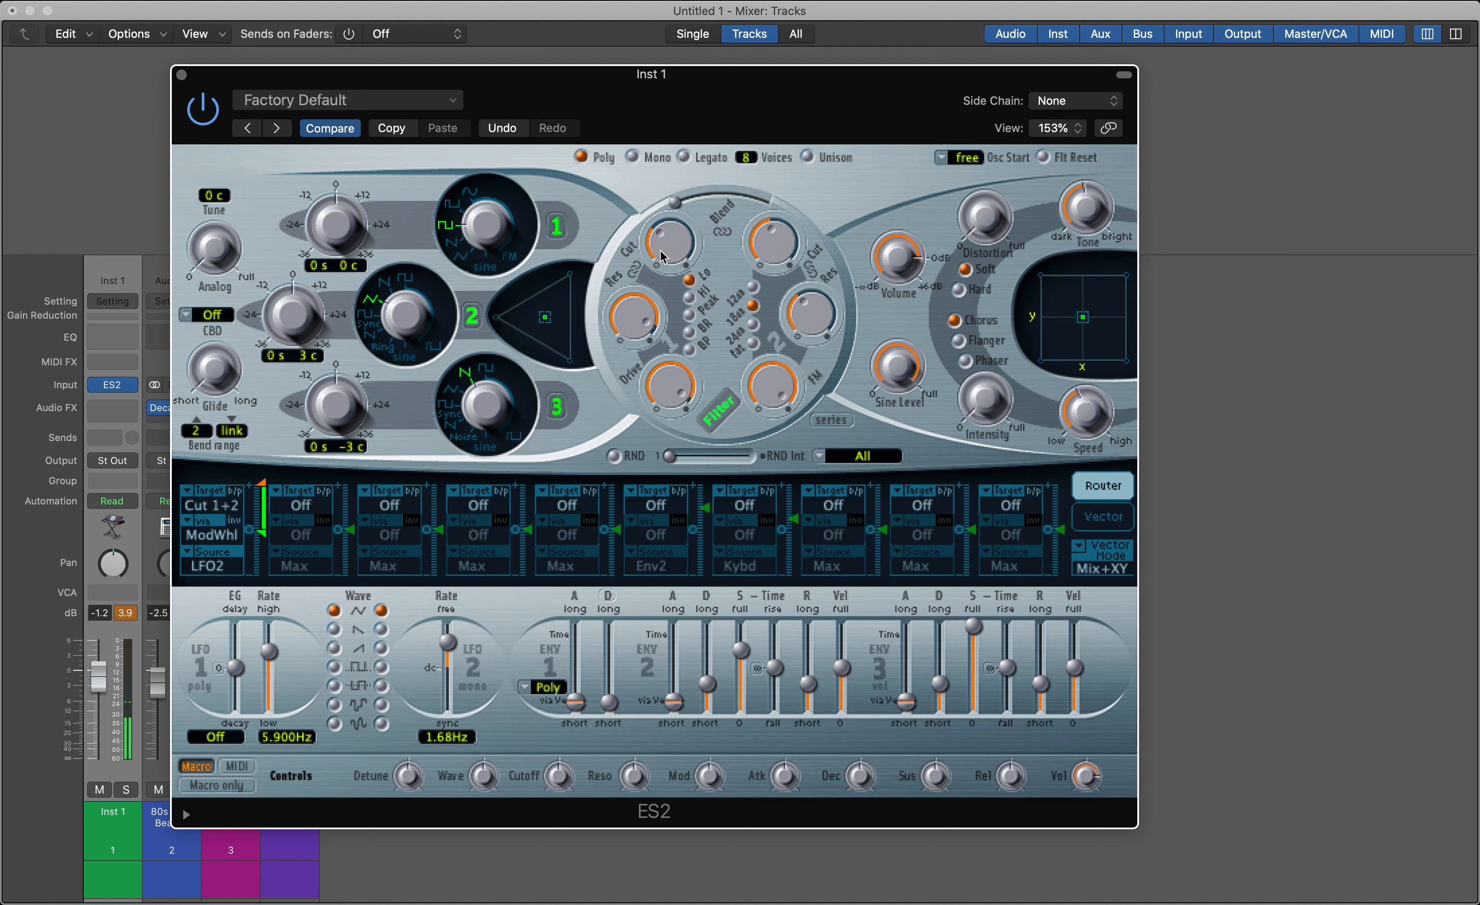
mouse_move(661, 241)
mouse_down()
mouse_move(679, 208)
mouse_move(676, 220)
mouse_up()
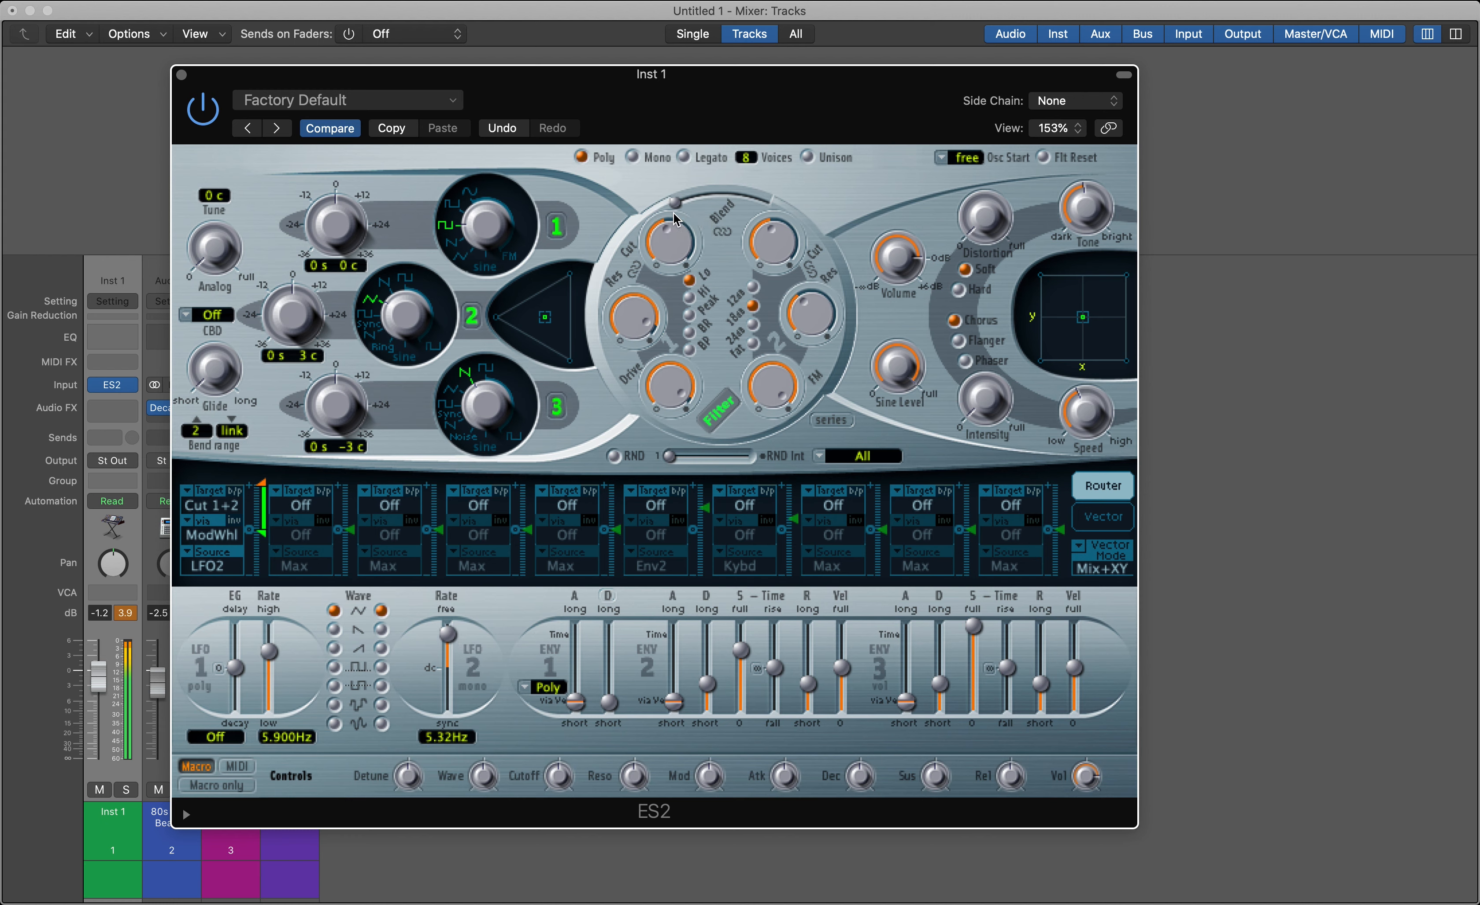